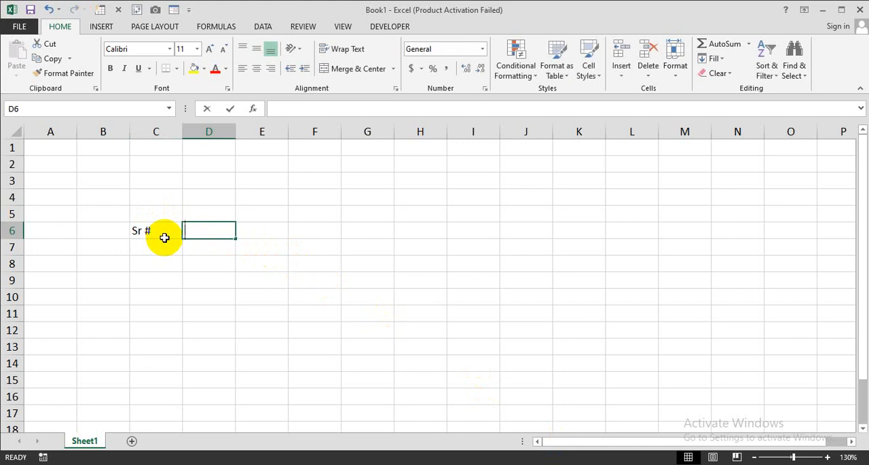
# Step: Enter the column headers Office Tasks, Date, Status and Feedback in cells D6 to G6
pyautogui.write('Office T')
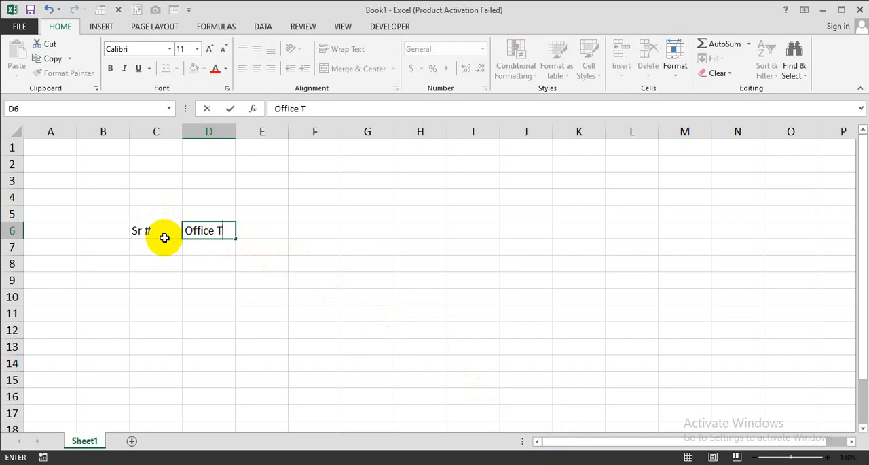
pyautogui.write('asks')
pyautogui.press('Tab')
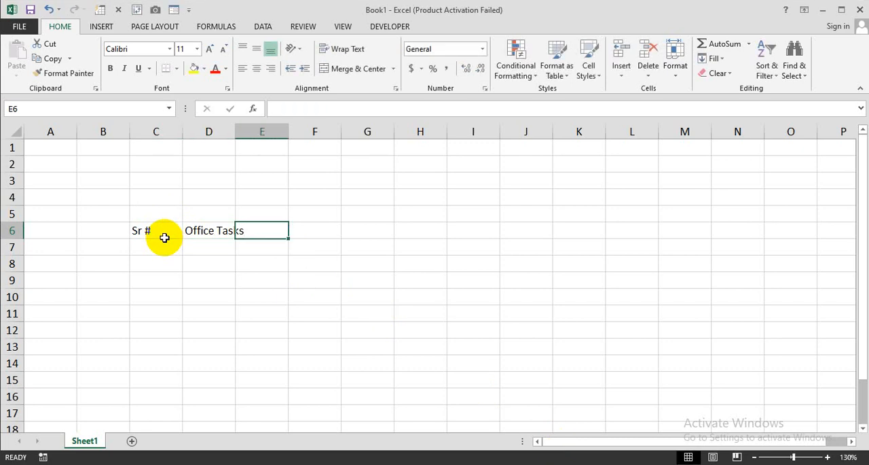
pyautogui.write('Date')
pyautogui.press('Tab')
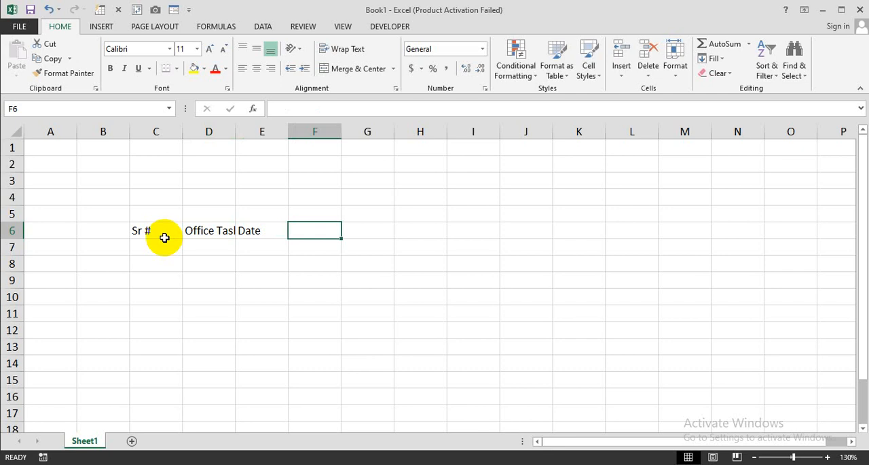
pyautogui.write('Status')
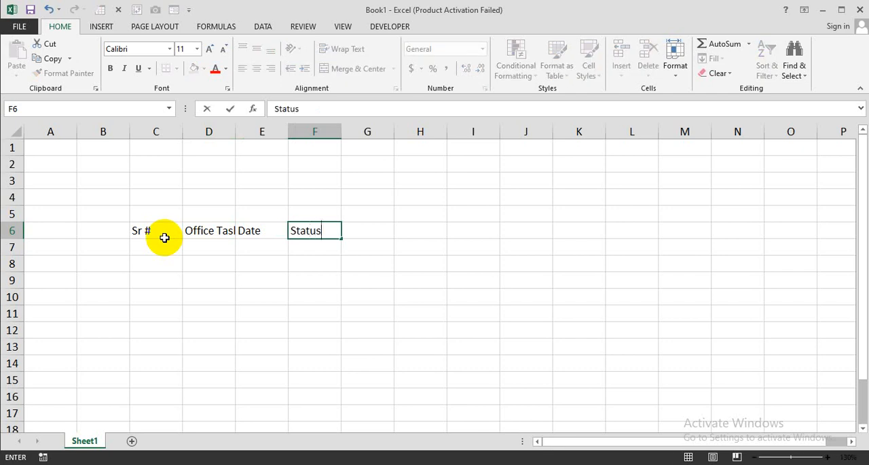
pyautogui.press('Tab')
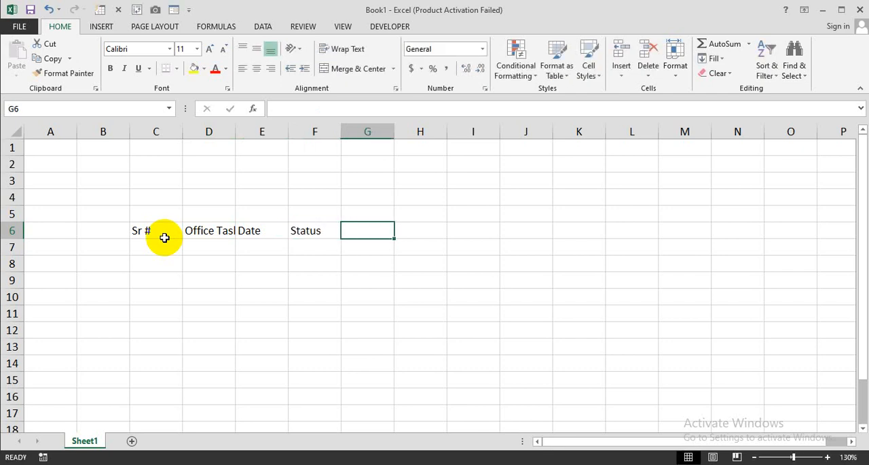
pyautogui.write('Feedback')
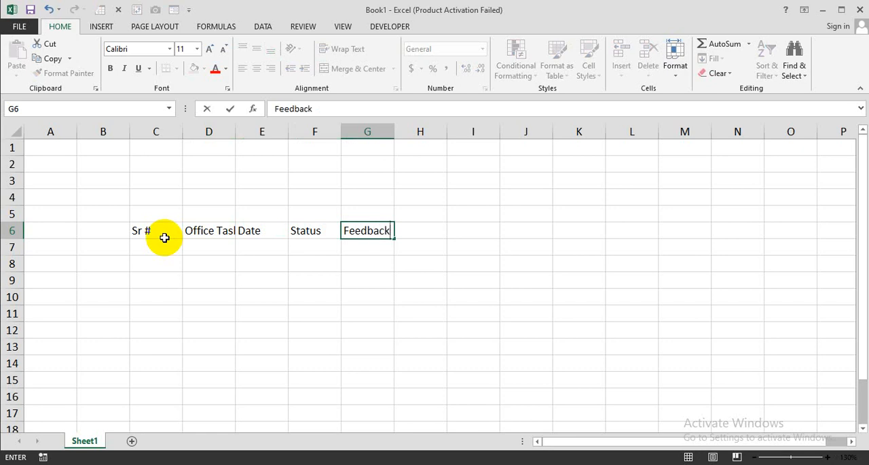
pyautogui.press('Return')
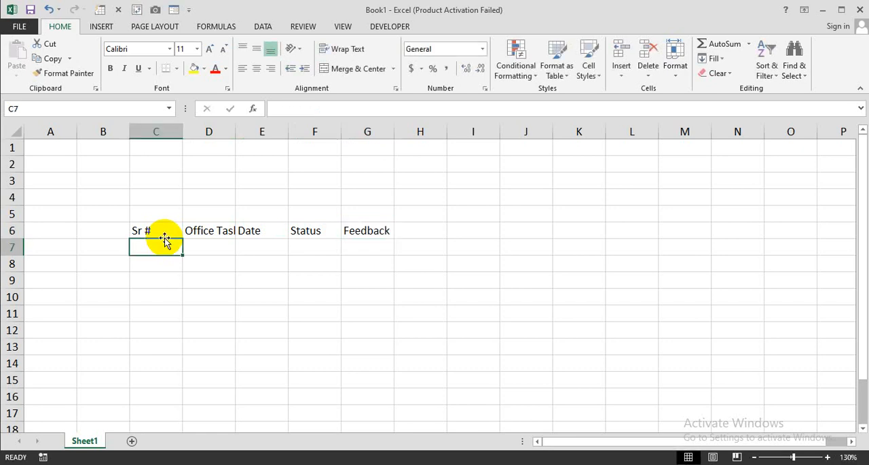
# Step: Widen column D to about three times its width and apply all borders to the table range C6:G17
pyautogui.moveTo(235, 135); pyautogui.dragTo(343, 134)
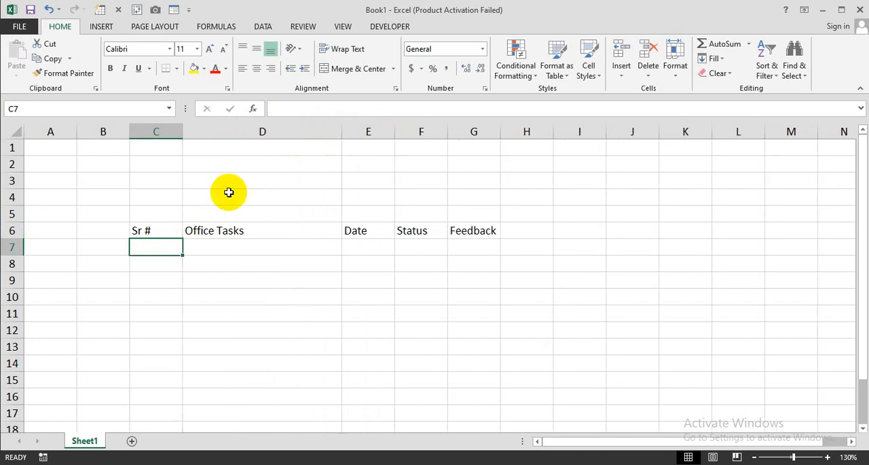
pyautogui.moveTo(167, 230); pyautogui.dragTo(448, 408)
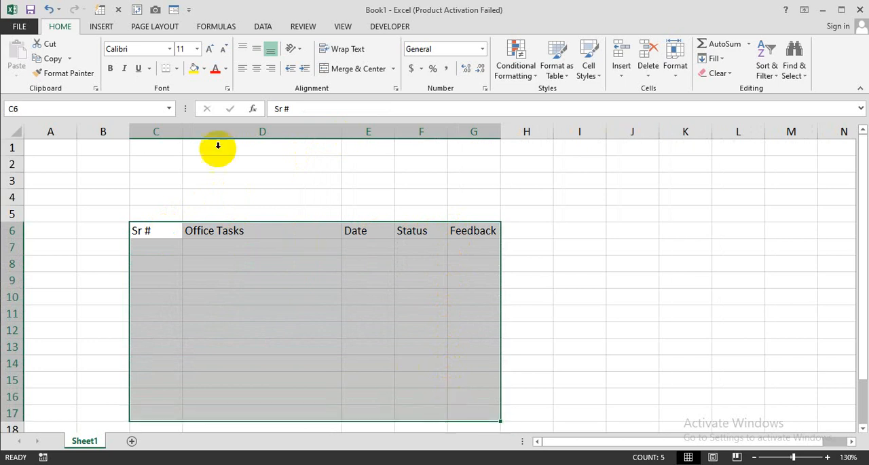
pyautogui.click(176, 69)
pyautogui.click(196, 178)
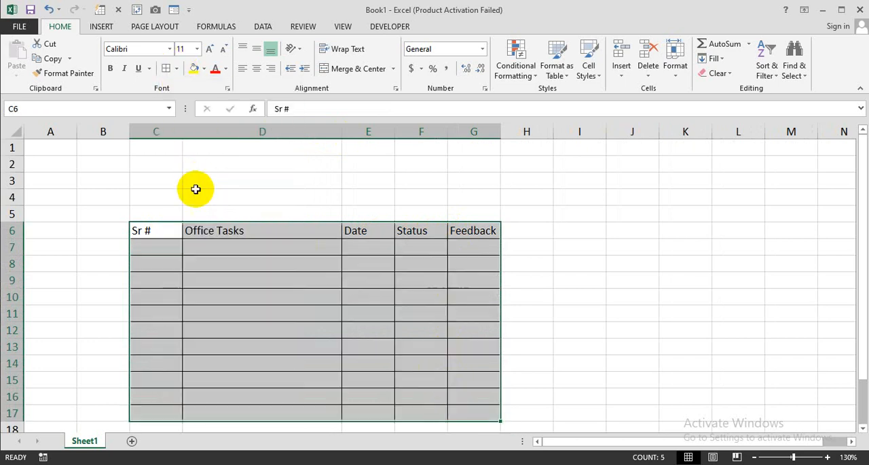
# Step: Format the header row C6:G6 with a yellow fill and bold text
pyautogui.moveTo(163, 231); pyautogui.dragTo(454, 229)
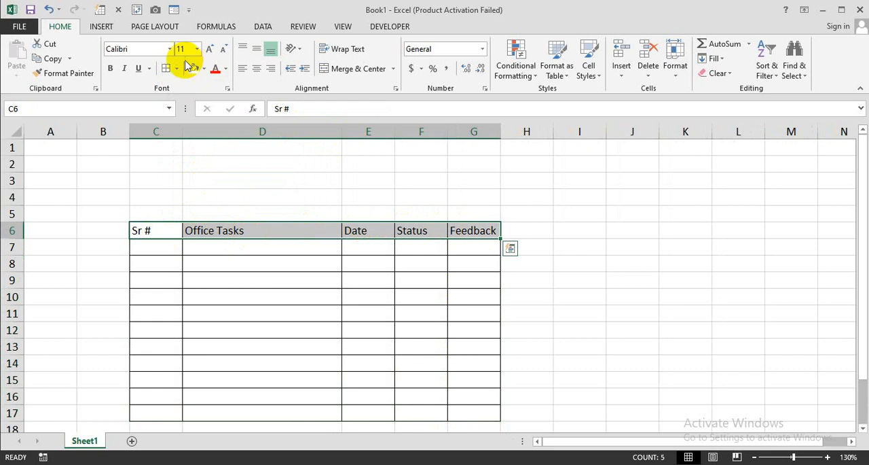
pyautogui.click(194, 68)
pyautogui.click(110, 67)
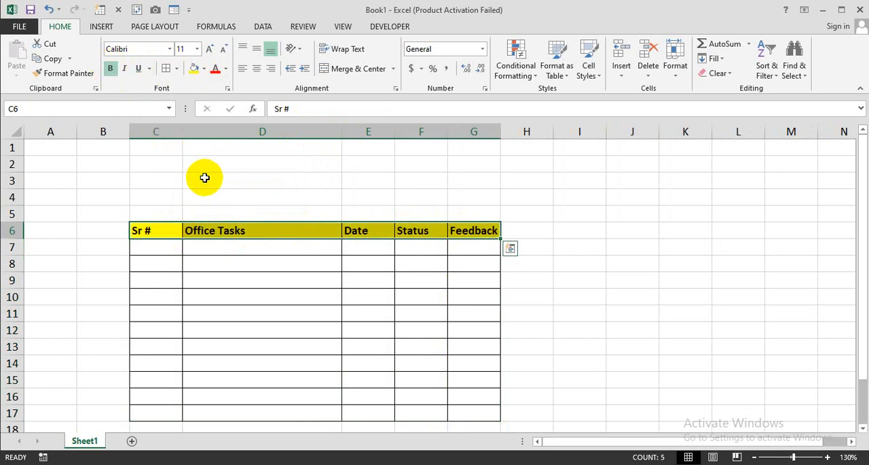
pyautogui.click(372, 296)
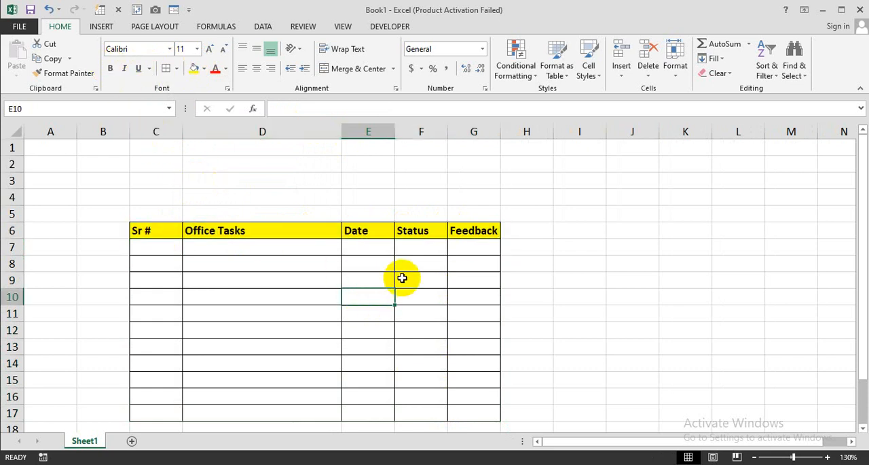
pyautogui.click(170, 248)
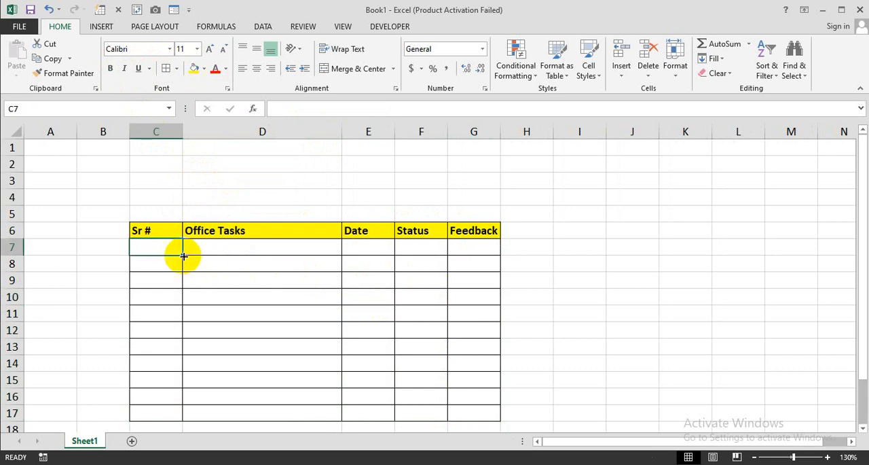
pyautogui.click(227, 250)
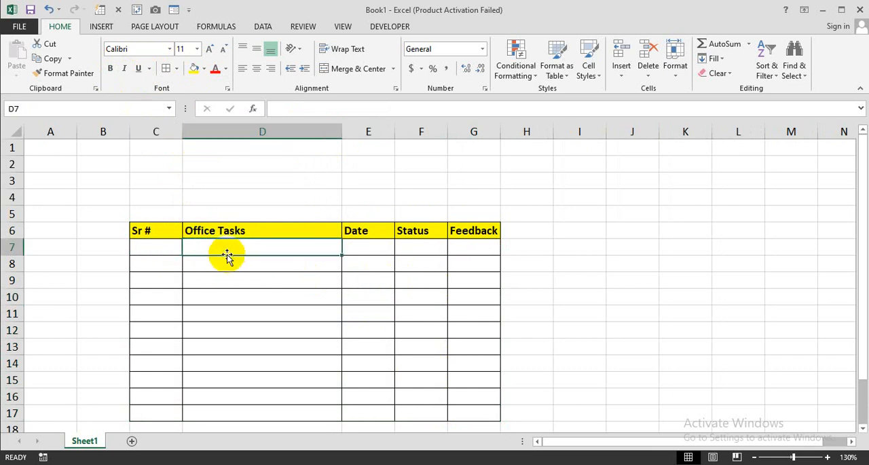
pyautogui.click(155, 248)
pyautogui.moveTo(155, 246); pyautogui.dragTo(166, 330)
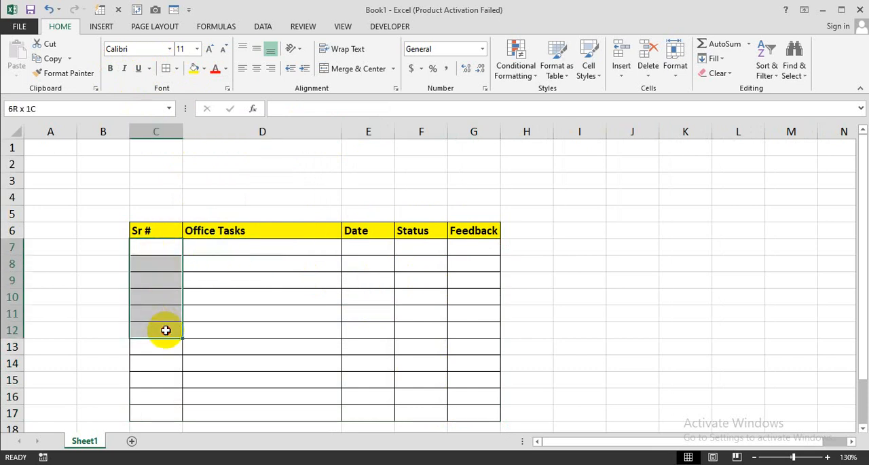
pyautogui.click(229, 312)
# Step: Enter the formula =IF(D7="","",ROW()-6) in C7 and copy it down the Sr # column through C17
pyautogui.click(165, 247)
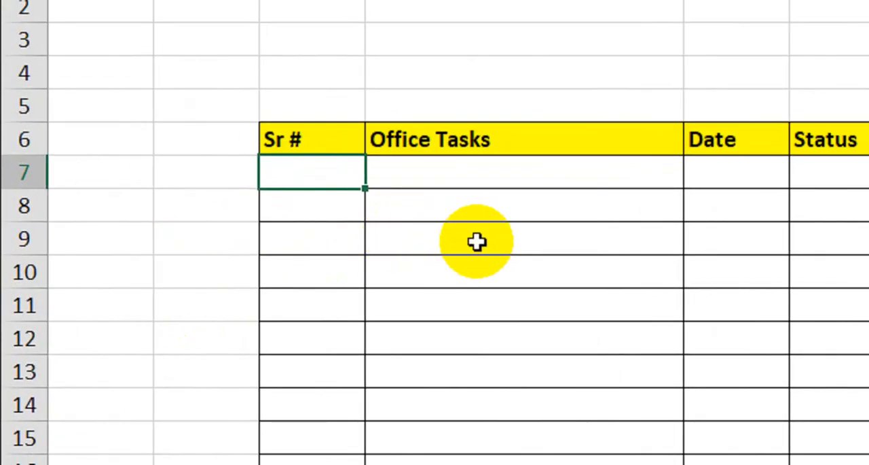
pyautogui.write('=if')
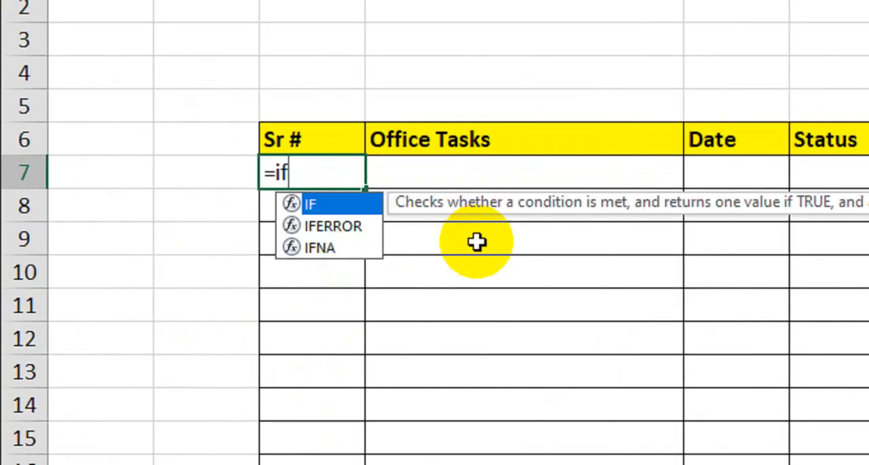
pyautogui.press('Tab')
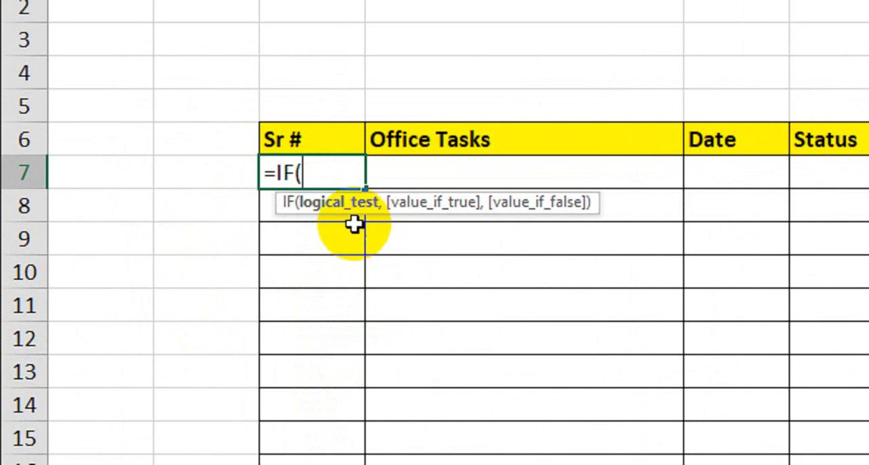
pyautogui.click(581, 173)
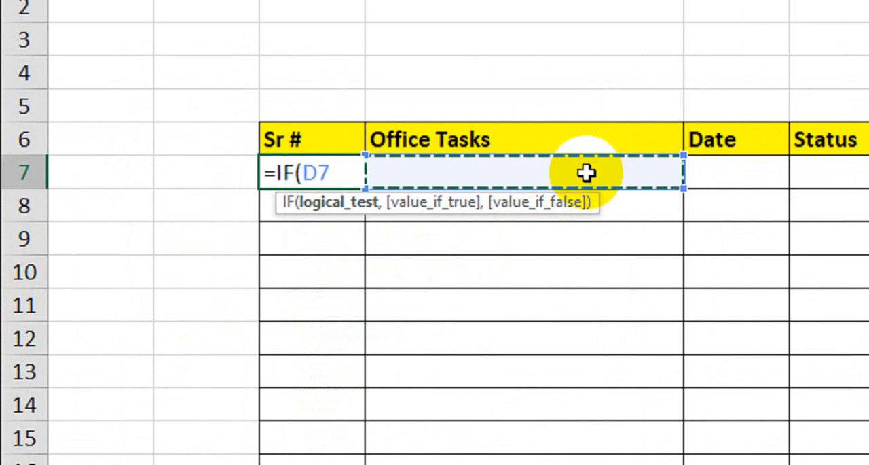
pyautogui.write('="",')
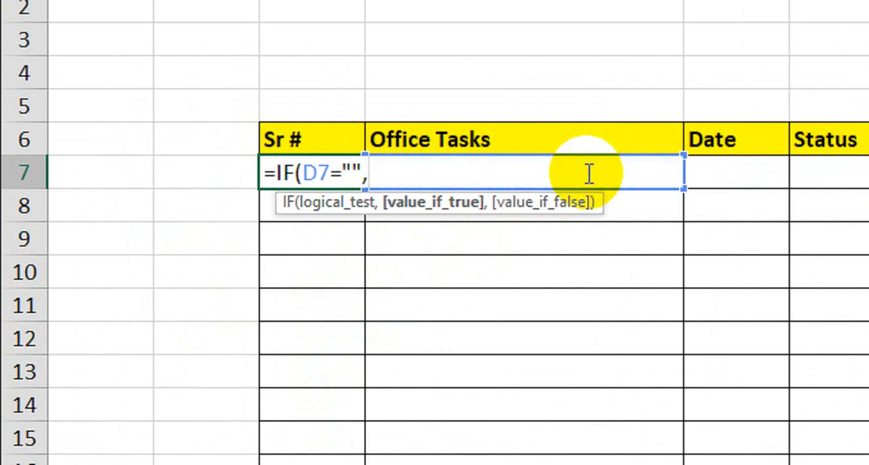
pyautogui.write('"",')
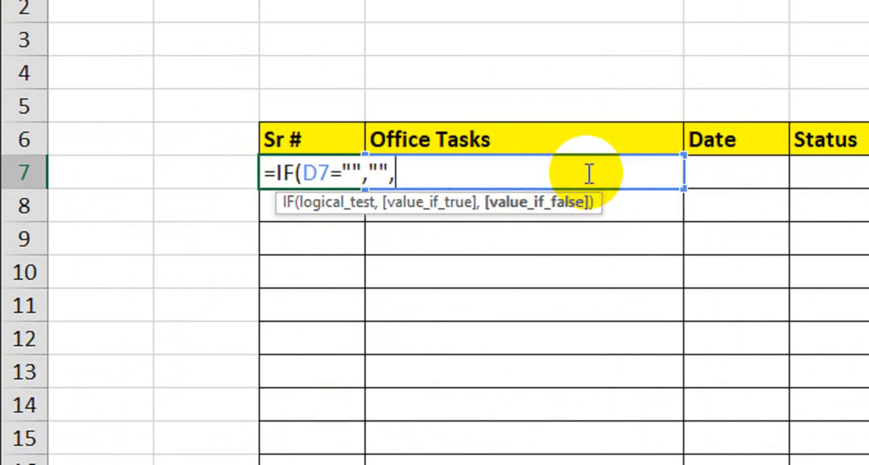
pyautogui.write('row')
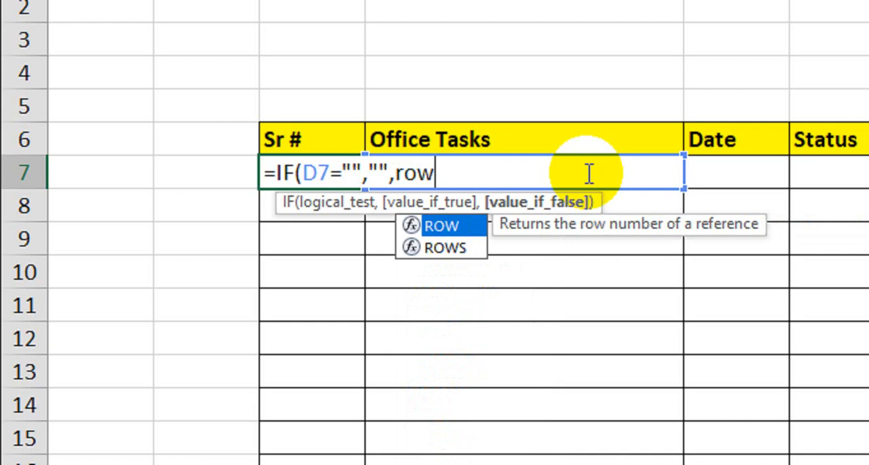
pyautogui.press('Tab')
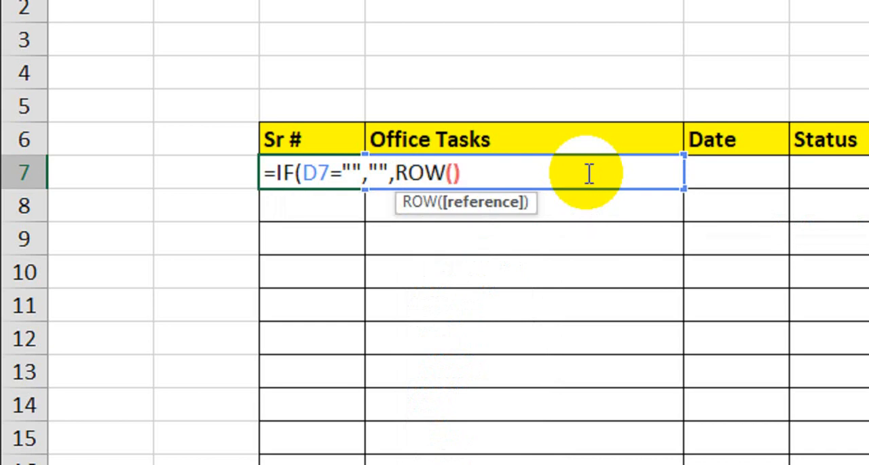
pyautogui.write(')-6')
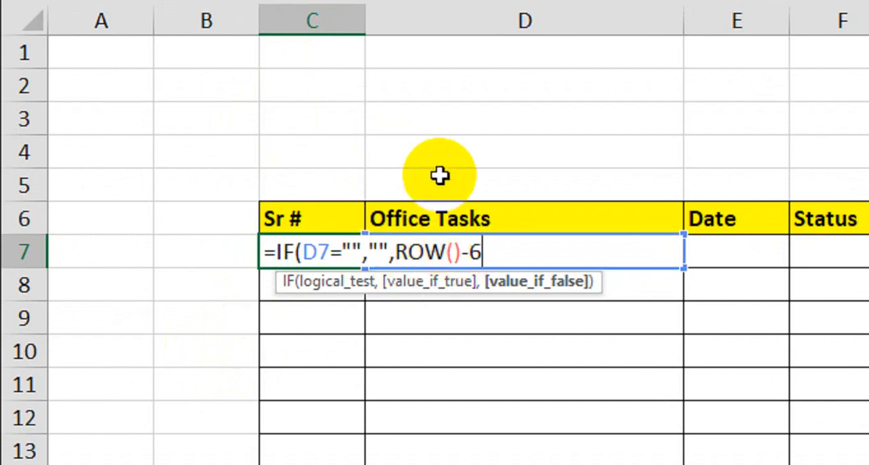
pyautogui.press('Return')
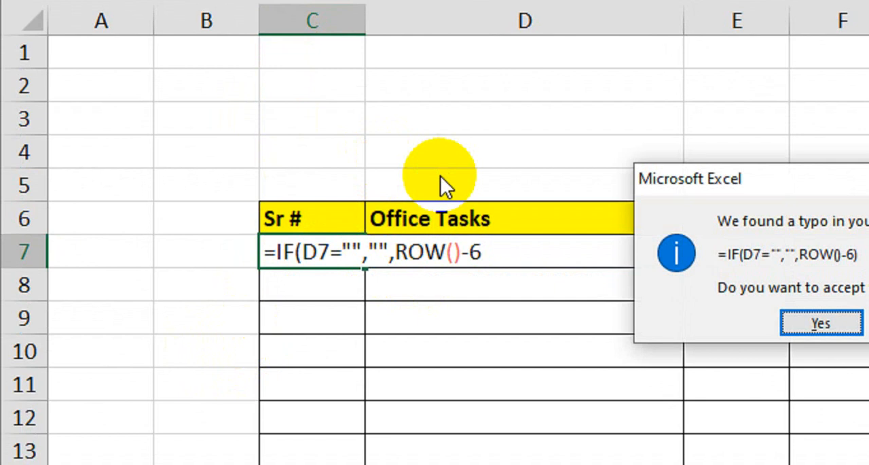
pyautogui.press('Return')
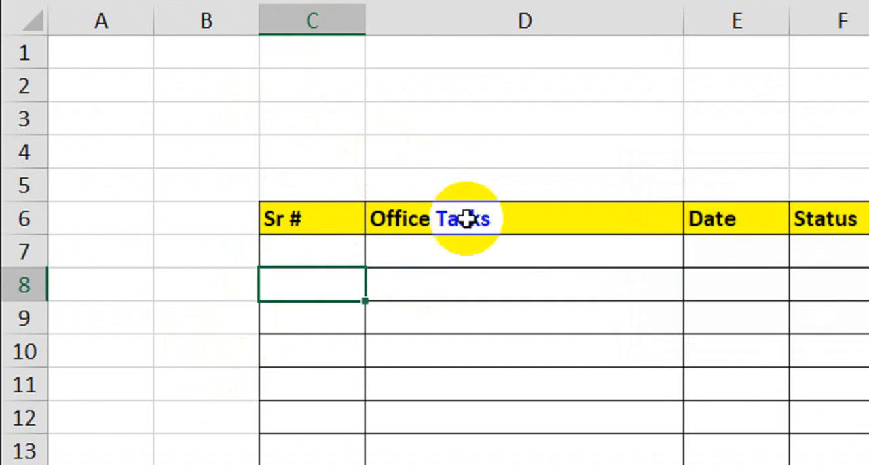
pyautogui.click(316, 260)
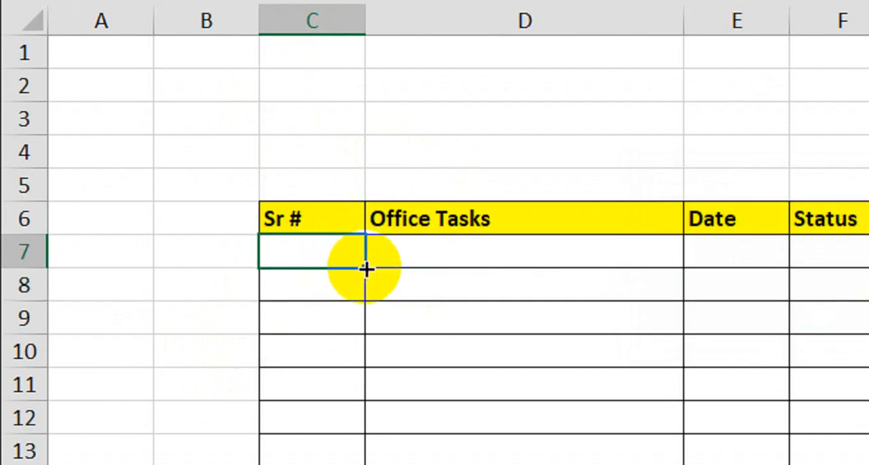
pyautogui.moveTo(367, 266); pyautogui.dragTo(346, 405)
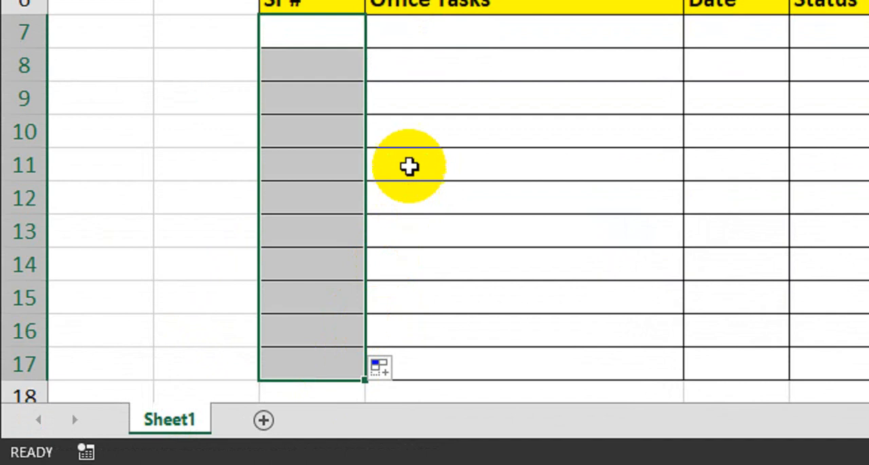
# Step: Enter the office tasks Posts in D7 and Video Edit in D8
pyautogui.click(450, 76)
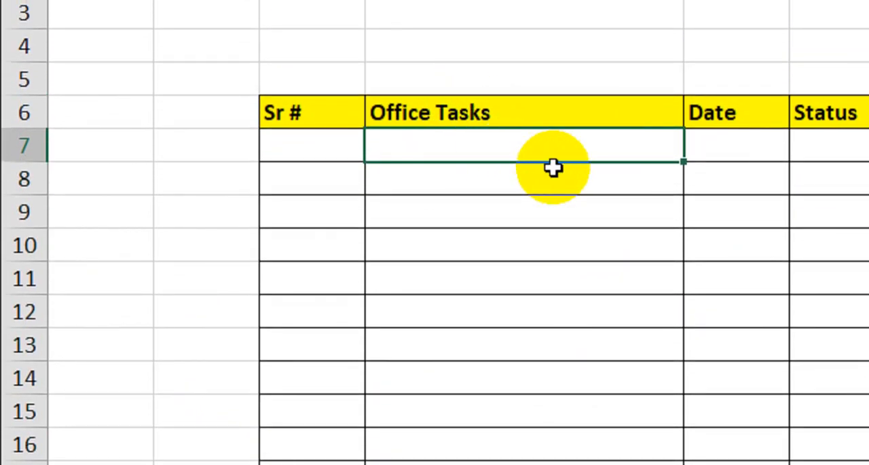
pyautogui.write('Ps')
pyautogui.write('osts')
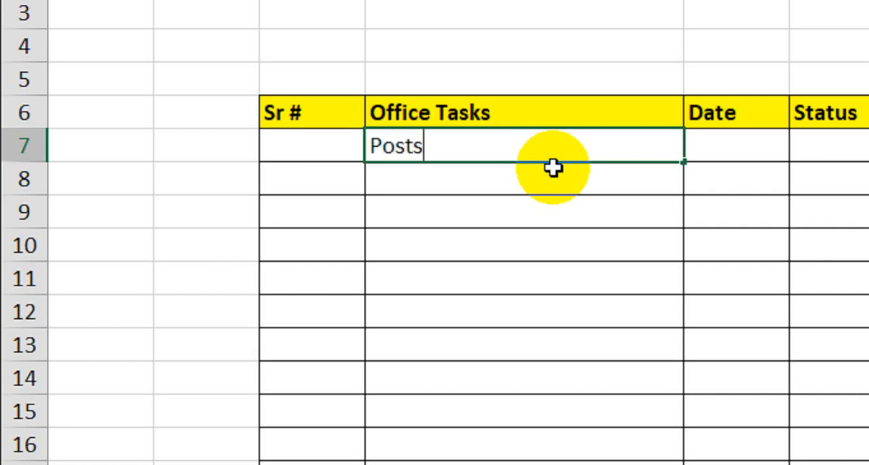
pyautogui.press('Return')
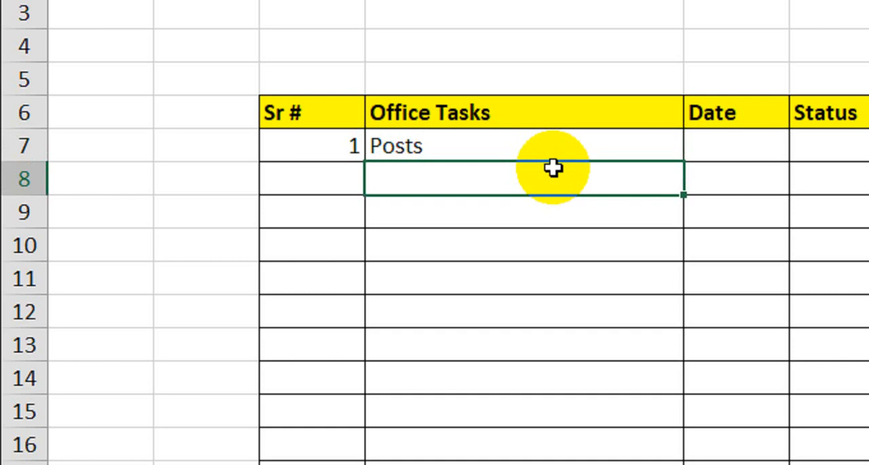
pyautogui.write('Video E')
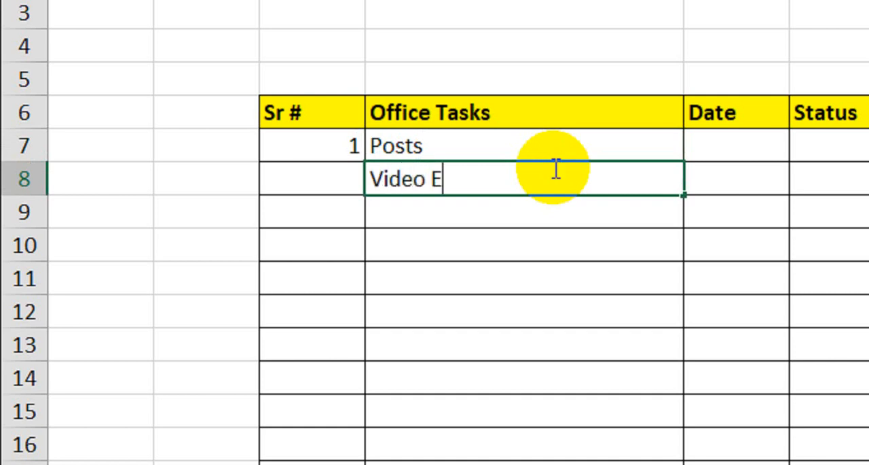
pyautogui.write('dit')
pyautogui.press('Return')
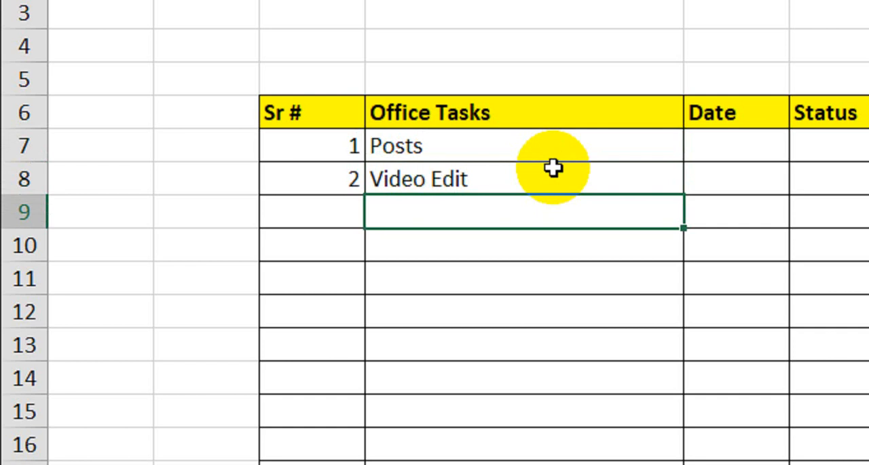
# Step: Enter the office tasks Story Layouts in D9 and Content Write in D10
pyautogui.write('Story La')
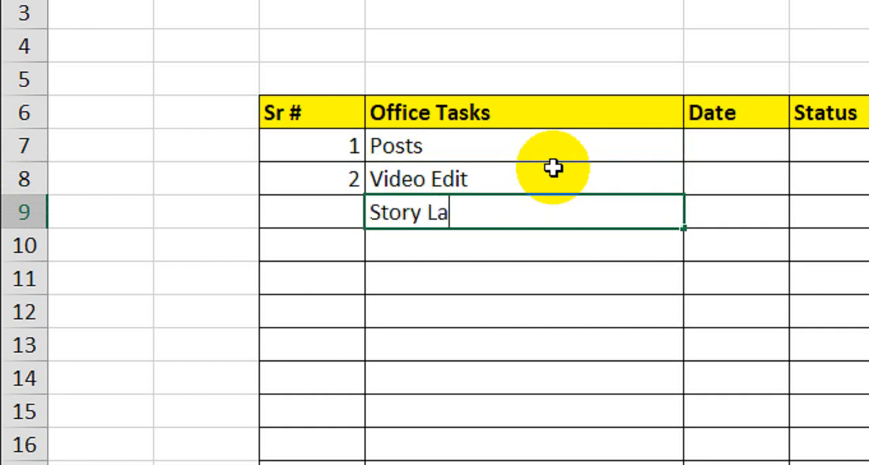
pyautogui.write('youts')
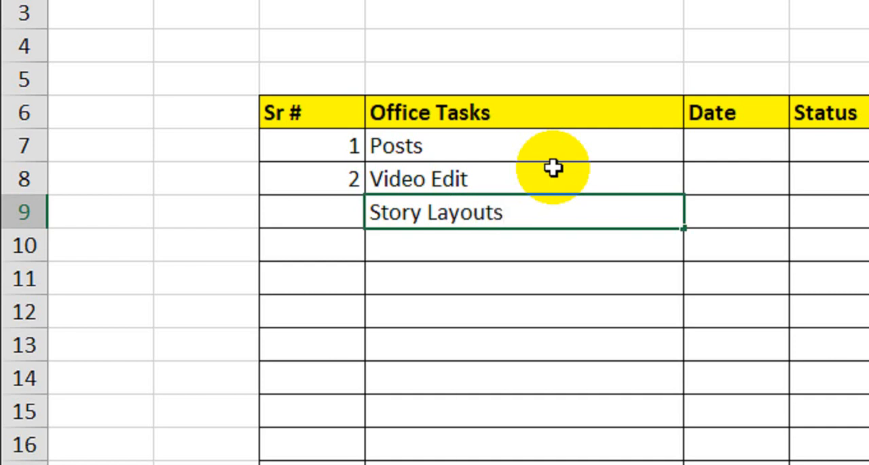
pyautogui.press('Return')
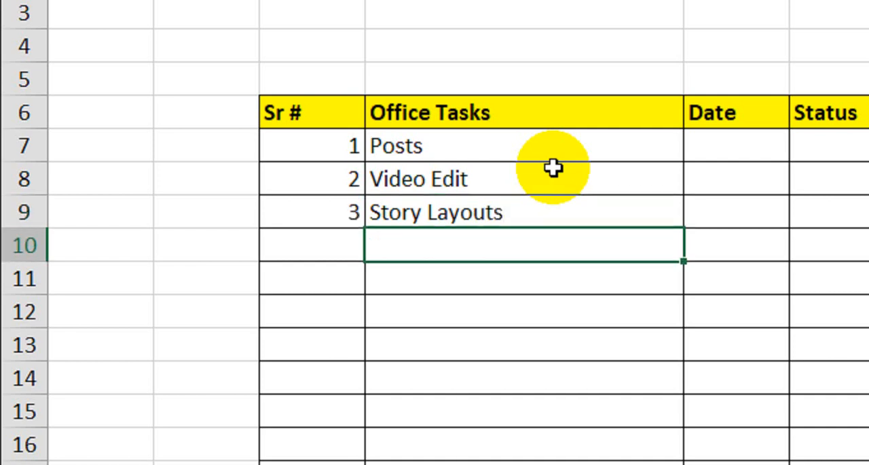
pyautogui.write('Conte')
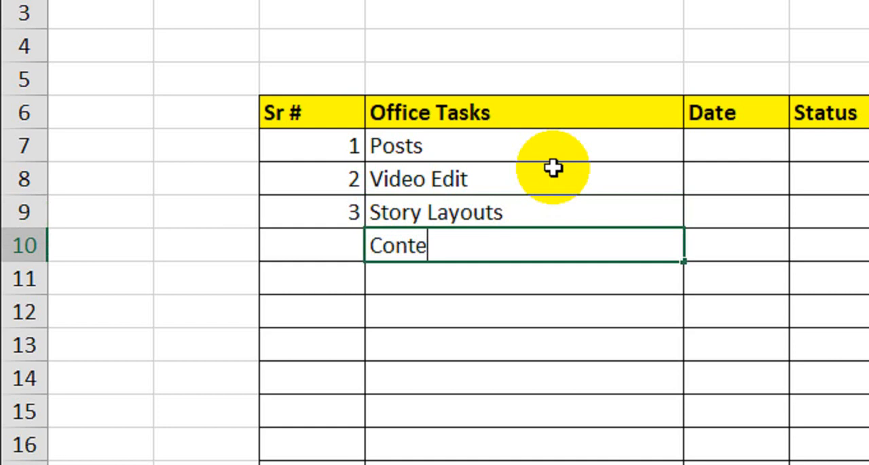
pyautogui.write('nt Write')
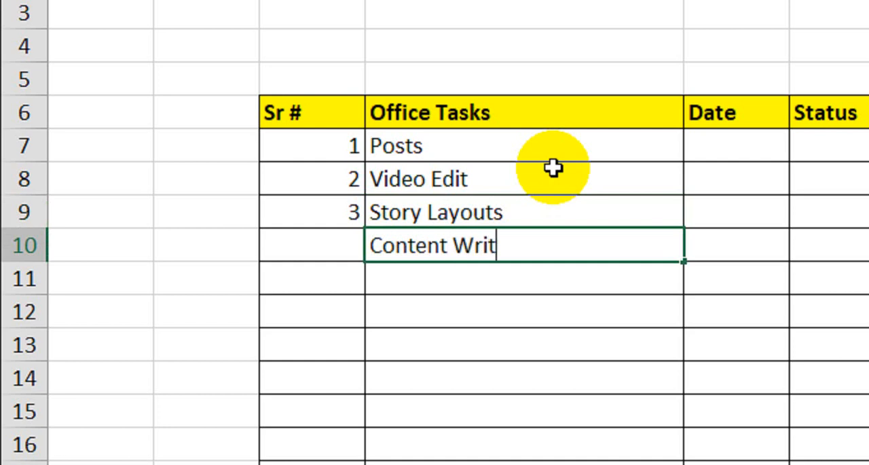
pyautogui.press('Return')
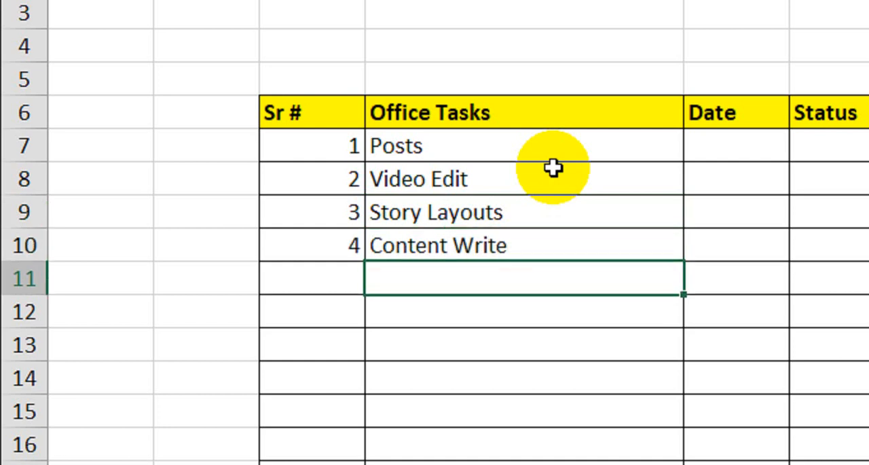
# Step: Enter the office tasks File Update in D11 and PDF Edit in D12
pyautogui.write('File')
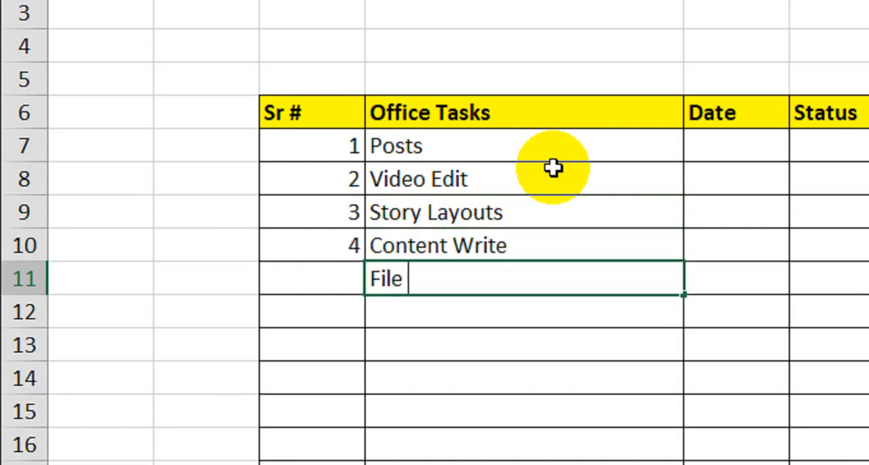
pyautogui.write(' Update')
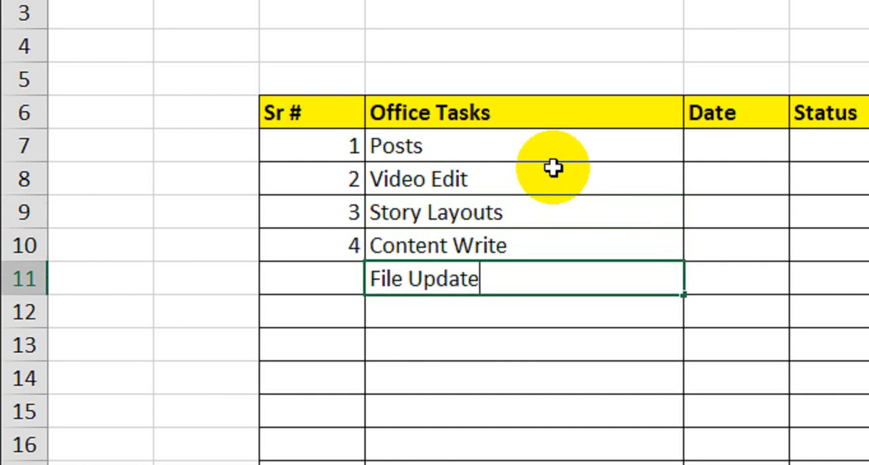
pyautogui.press('Return')
pyautogui.write('PDF ')
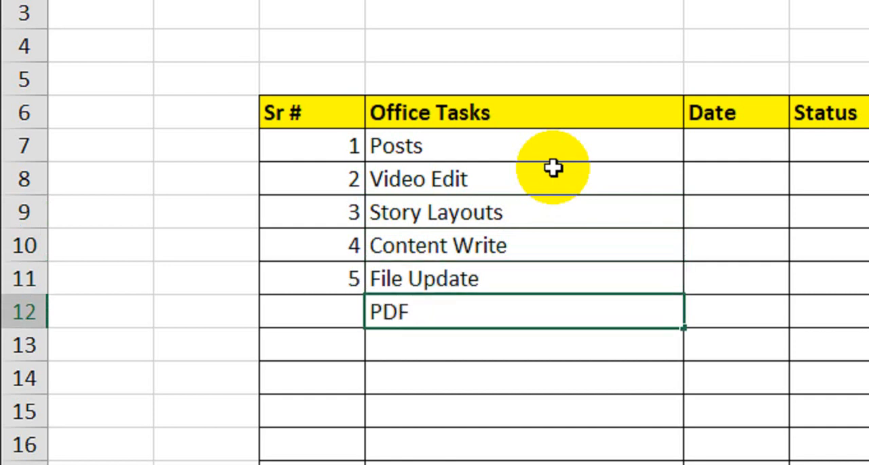
pyautogui.write('Edit')
pyautogui.press('Return')
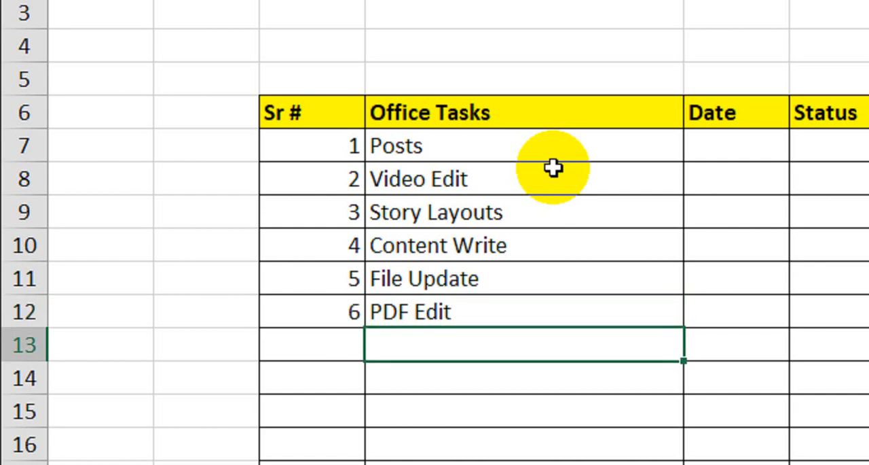
# Step: Enter the office tasks Report Submit in D13 and Final Report in D14
pyautogui.write('Rep')
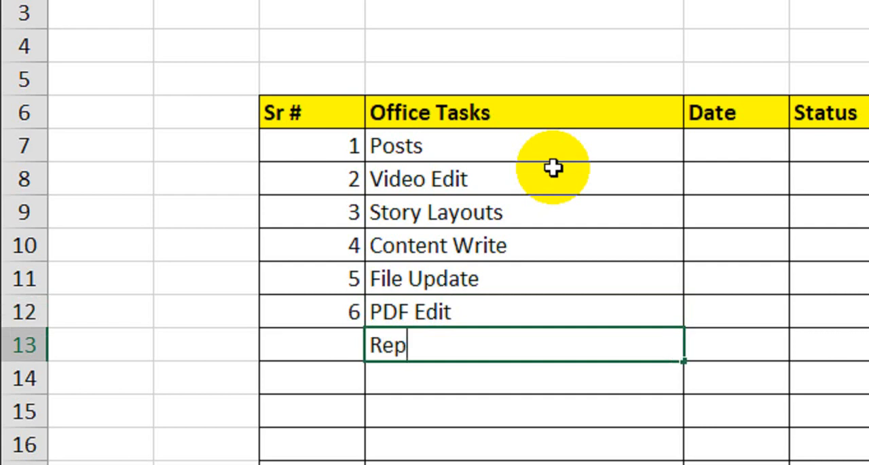
pyautogui.write('ort Submit')
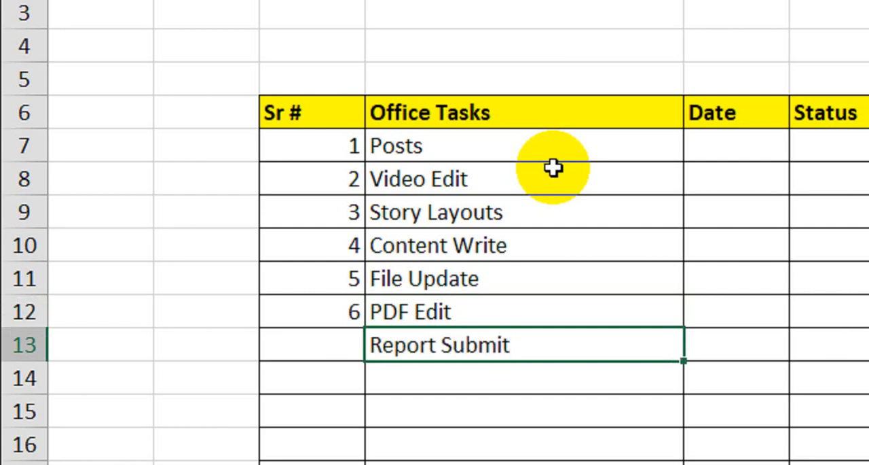
pyautogui.press('Return')
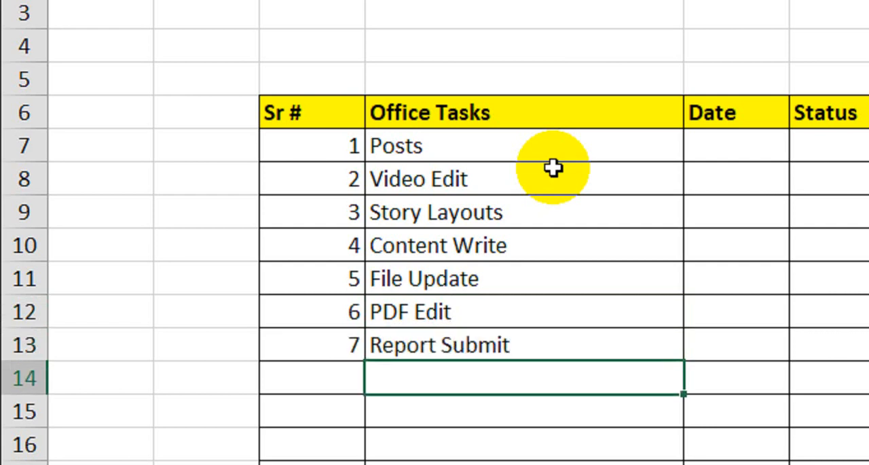
pyautogui.write('Fin')
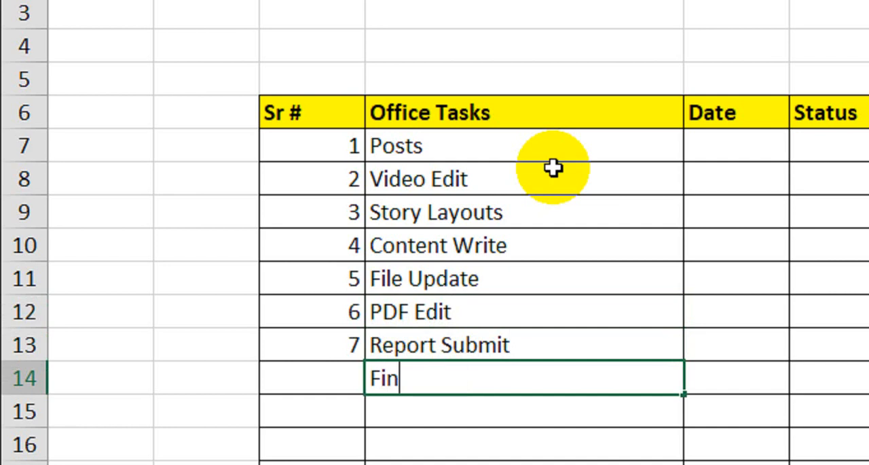
pyautogui.write('al Report')
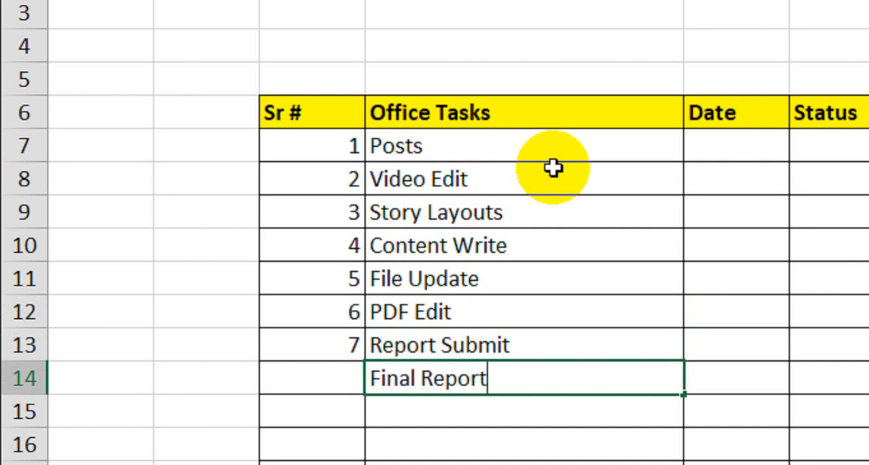
pyautogui.press('Return')
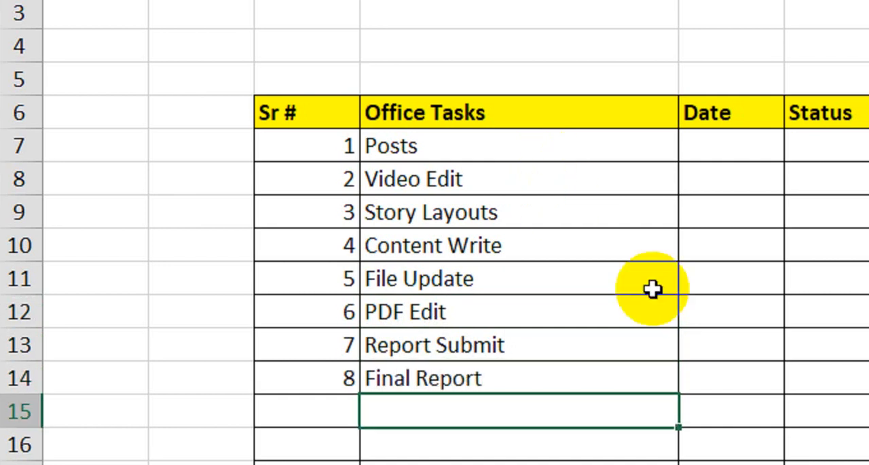
# Step: Enter the date 1-Jan-24 for the Posts task in E7 and autofit the width of column E
pyautogui.click(723, 153)
pyautogui.write('1')
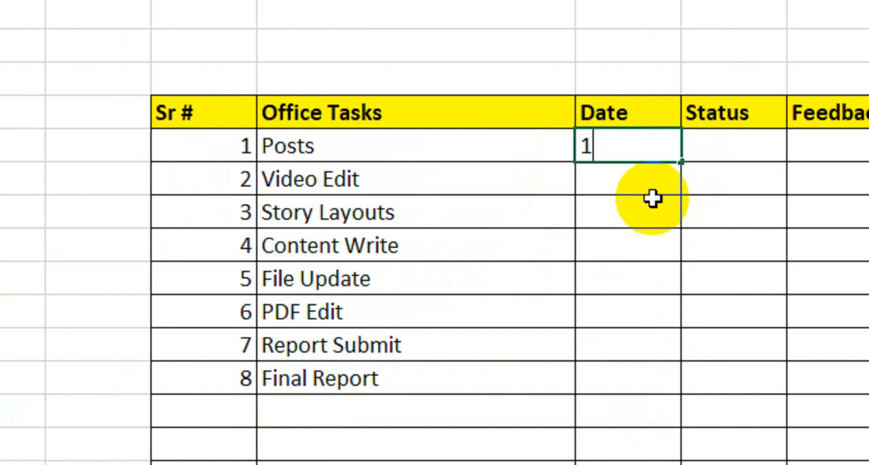
pyautogui.write('-Jan-24')
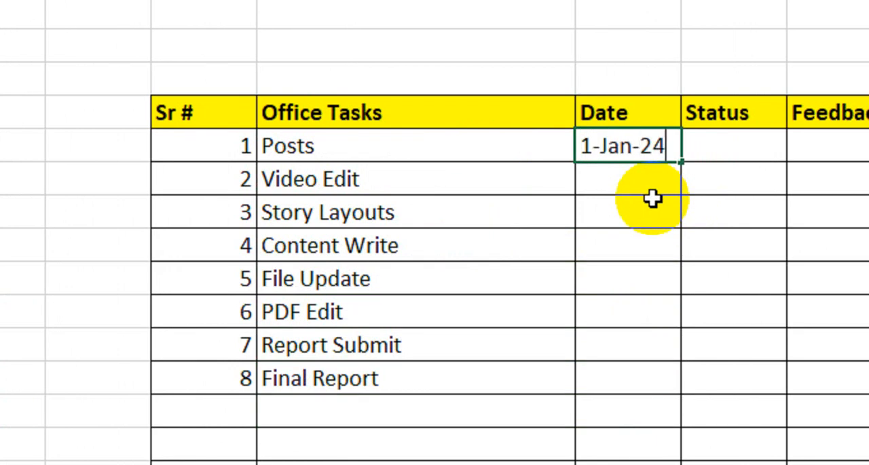
pyautogui.press('Return')
pyautogui.click(653, 75)
pyautogui.doubleClick(653, 75)
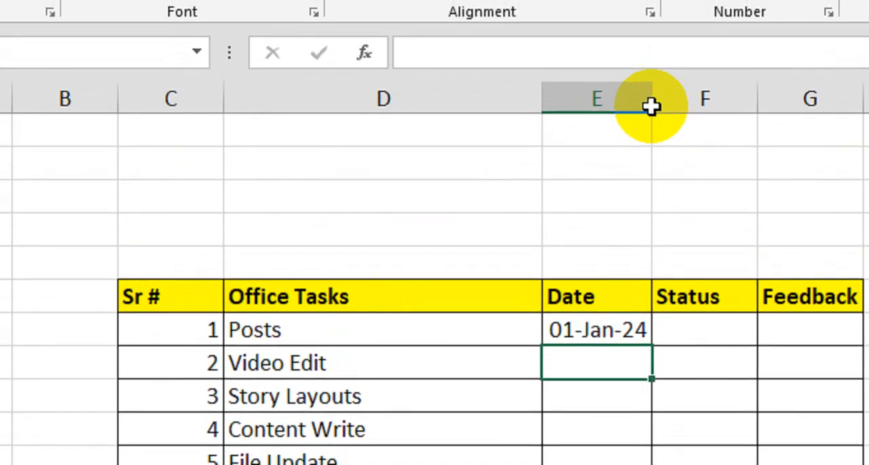
# Step: Copy the date in E7 down the Date column through the Final Report row, E14
pyautogui.click(604, 304)
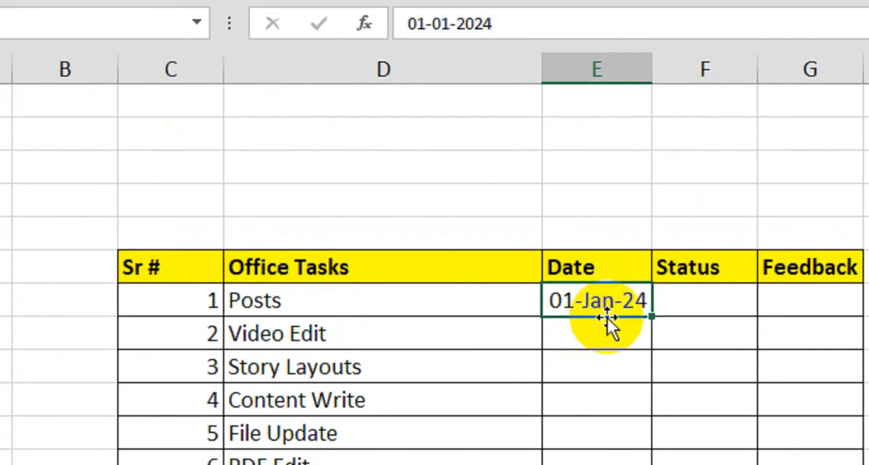
pyautogui.hotkey('ctrl', 'c')
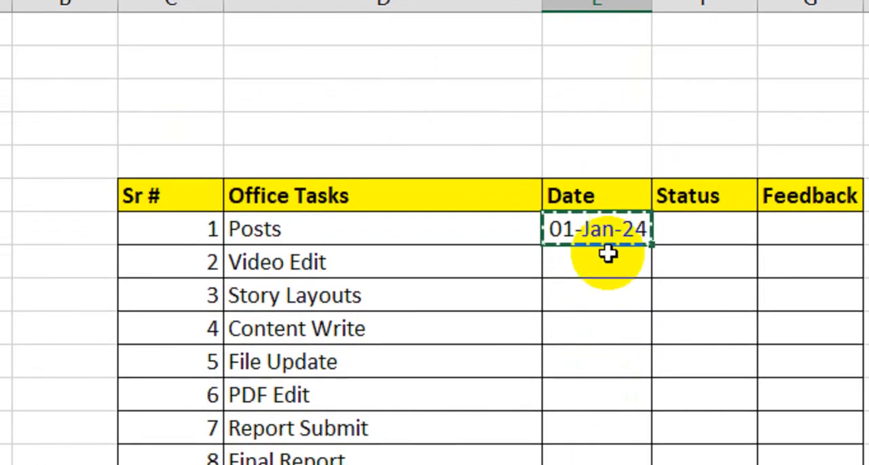
pyautogui.moveTo(609, 271)
pyautogui.mouseDown()
pyautogui.moveTo(596, 381)
pyautogui.moveTo(603, 464)
pyautogui.mouseUp()
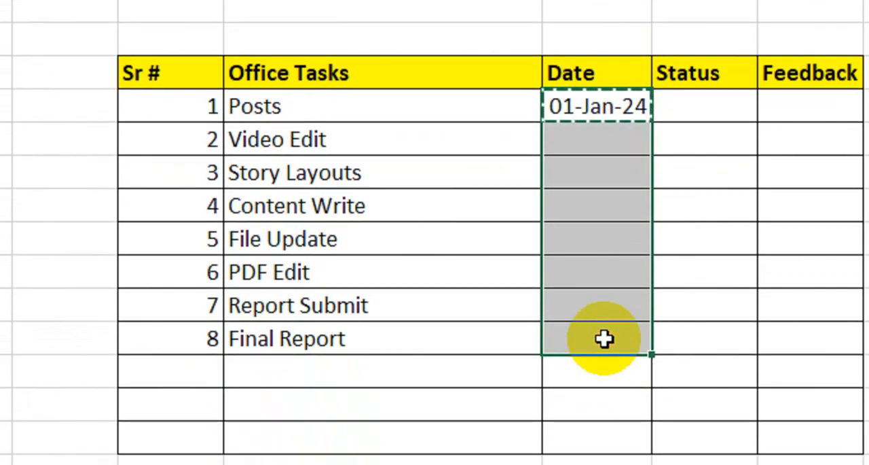
pyautogui.hotkey('ctrl', 'v')
# Step: Enter the statuses Done for Posts, No for Video Edit and Pending for Story Layouts in F7:F9
pyautogui.click(689, 143)
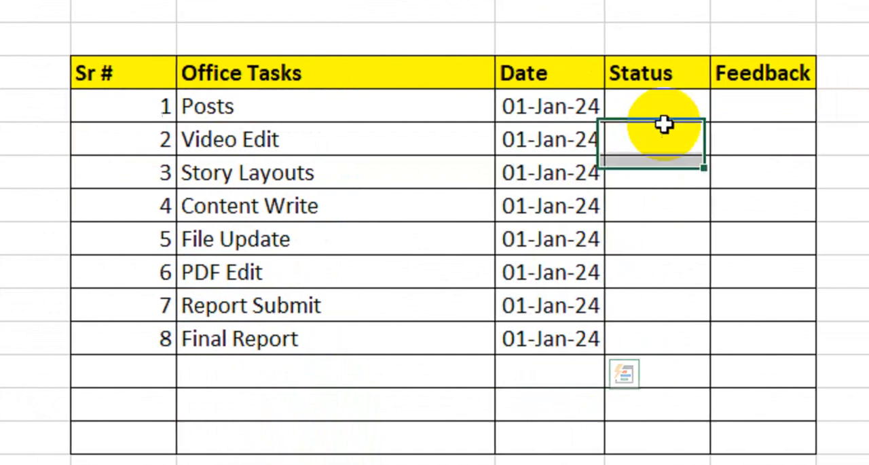
pyautogui.click(703, 108)
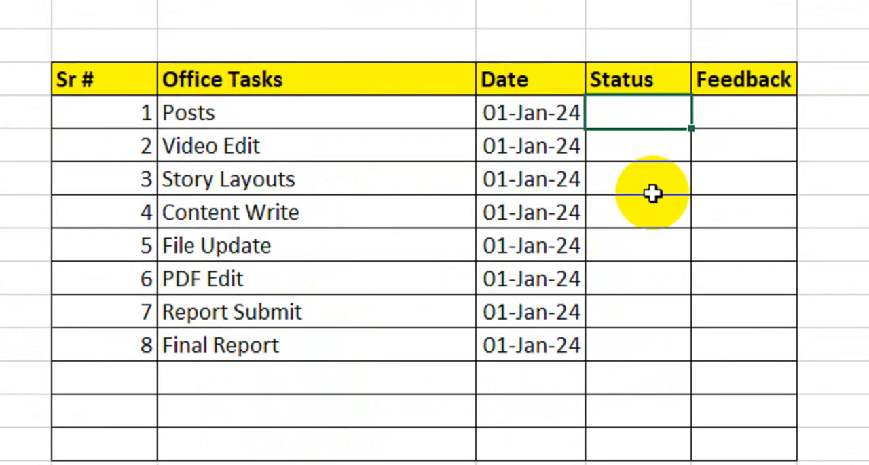
pyautogui.write('Done')
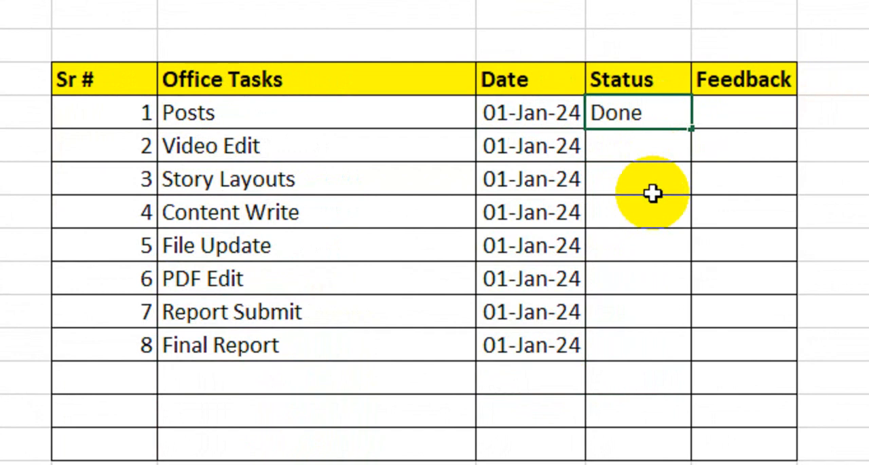
pyautogui.press('Return')
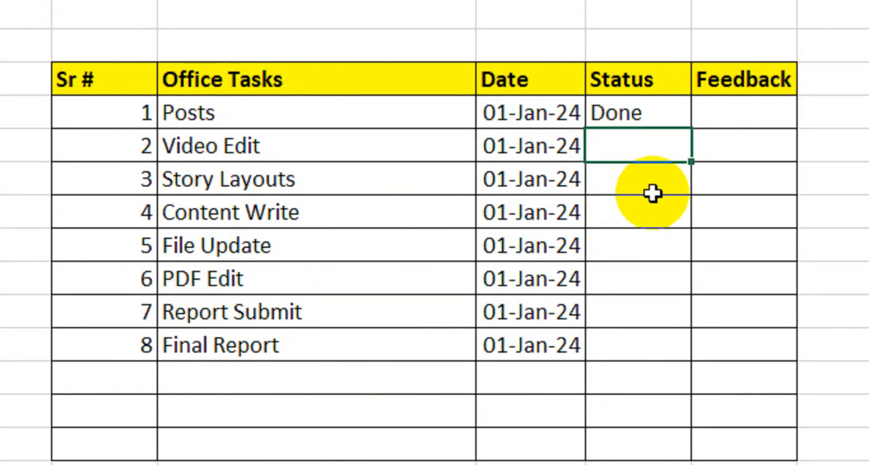
pyautogui.write('No')
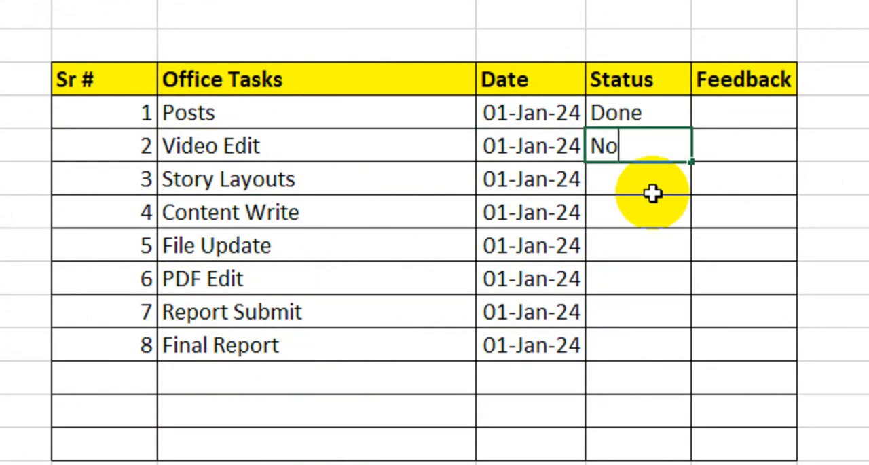
pyautogui.press('Return')
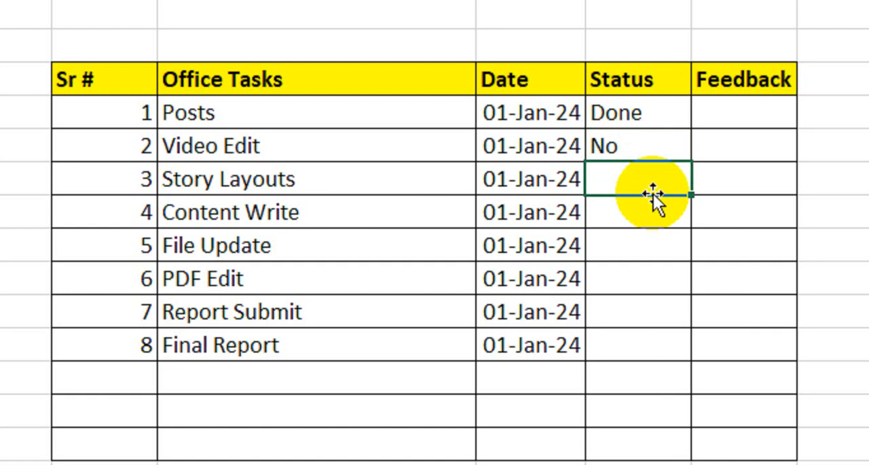
pyautogui.write('Pending')
pyautogui.press('Return')
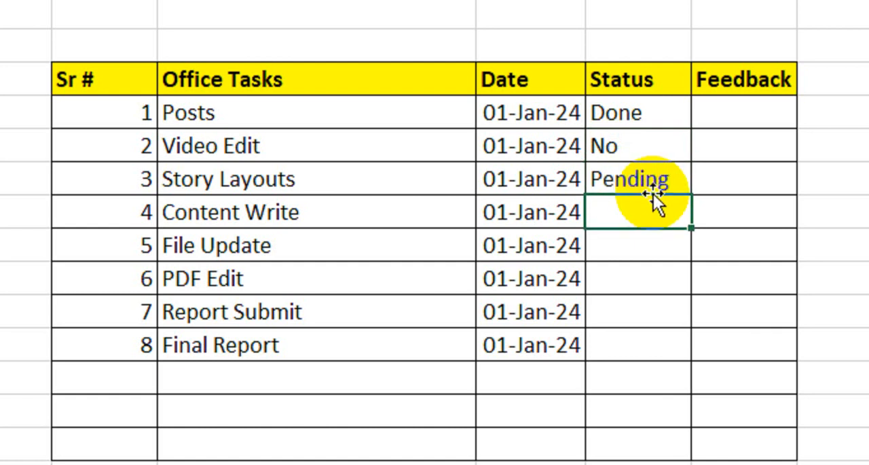
# Step: Copy the status Done from F7 to the Content Write, File Update and Report Submit rows
pyautogui.click(625, 116)
pyautogui.hotkey('ctrl', 'c')
pyautogui.click(622, 221)
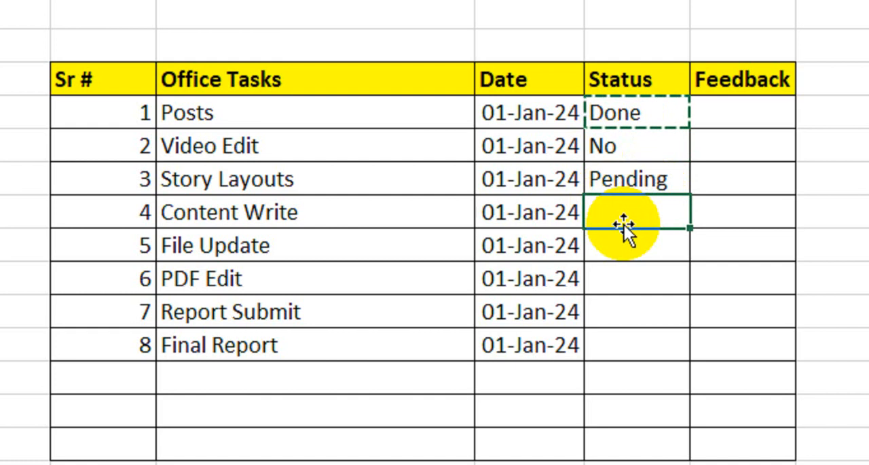
pyautogui.hotkey('ctrl', 'v')
pyautogui.click(619, 268)
pyautogui.click(640, 112)
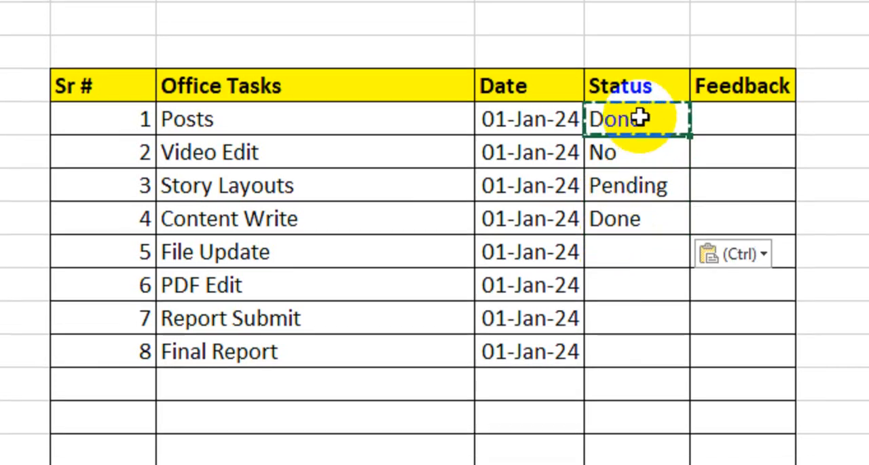
pyautogui.hotkey('ctrl', 'v')
pyautogui.click(629, 314)
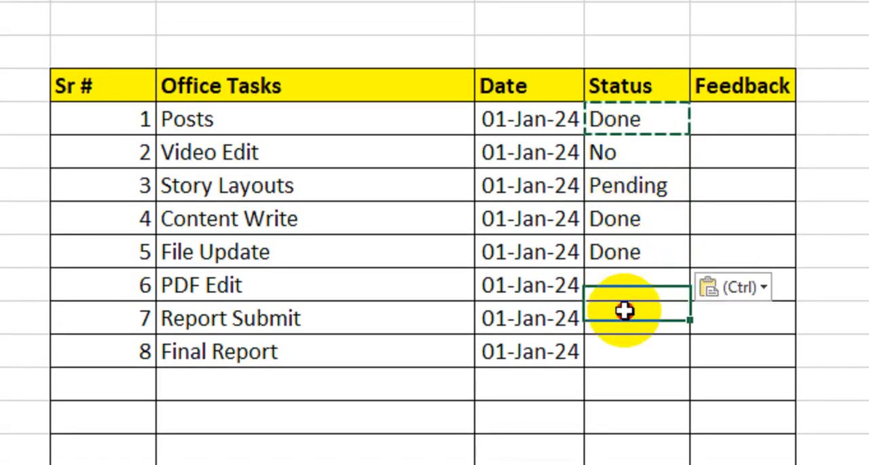
pyautogui.hotkey('ctrl', 'v')
# Step: Copy the status Pending to the PDF Edit row and the status No to the Final Report row
pyautogui.hotkey('ctrl', 'c')
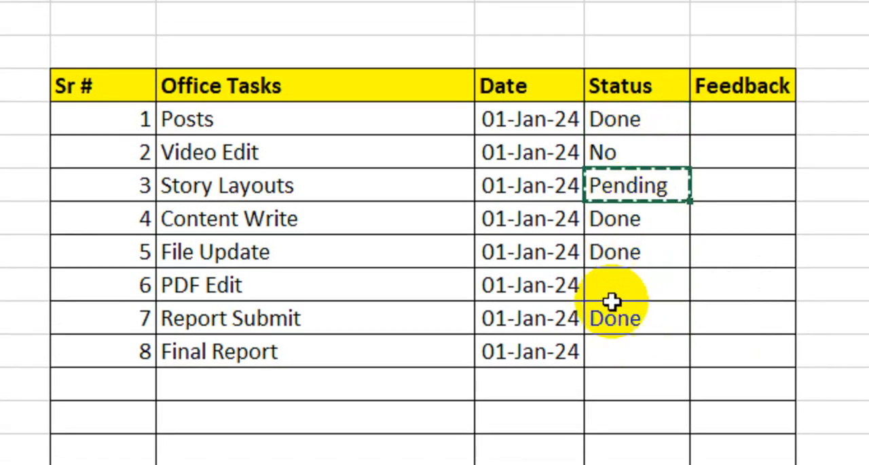
pyautogui.click(624, 288)
pyautogui.hotkey('ctrl', 'v')
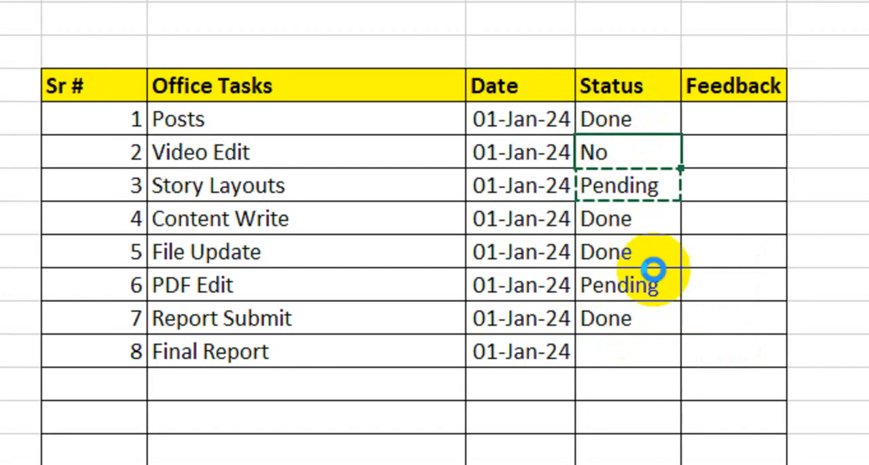
pyautogui.click(652, 356)
pyautogui.hotkey('ctrl', 'v')
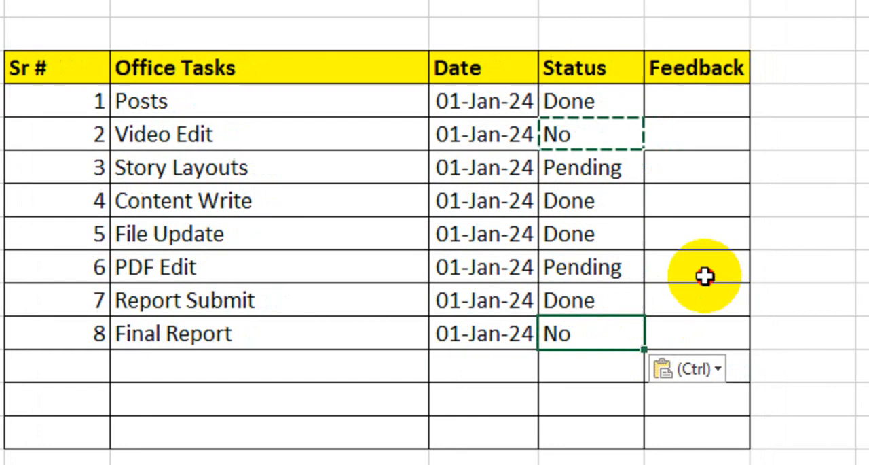
pyautogui.doubleClick(705, 275)
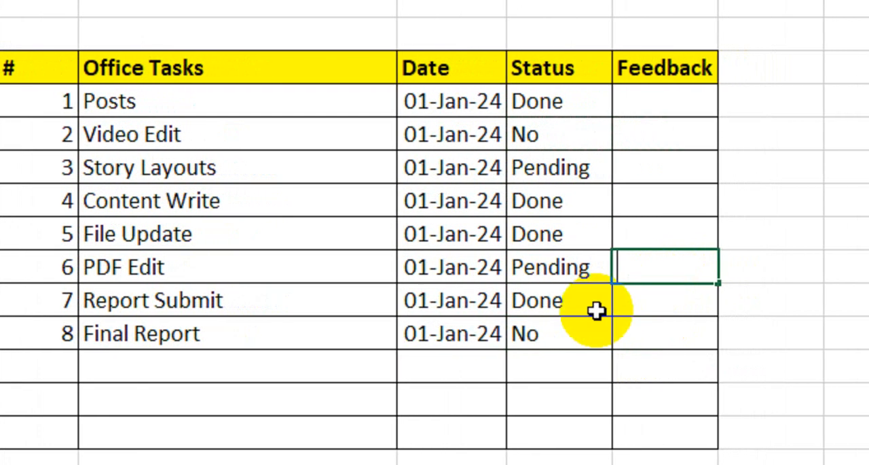
# Step: Fill the Feedback column from Posts to Final Report with the placeholder entries sad, asd, asd, sad, dasd, asd, asda and sdasd
pyautogui.click(595, 331)
pyautogui.click(690, 106)
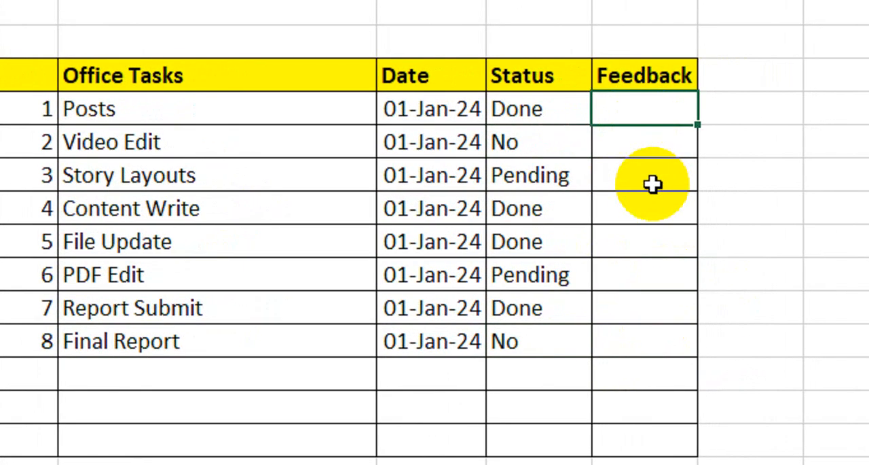
pyautogui.write('sad')
pyautogui.press('Return')
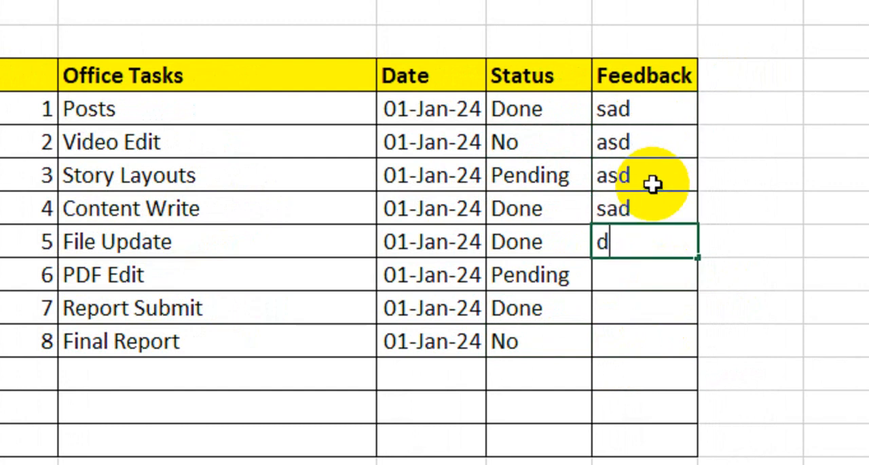
pyautogui.press('Return')
pyautogui.write('asda')
pyautogui.press('Return')
pyautogui.write('sdasd')
pyautogui.press('Return')
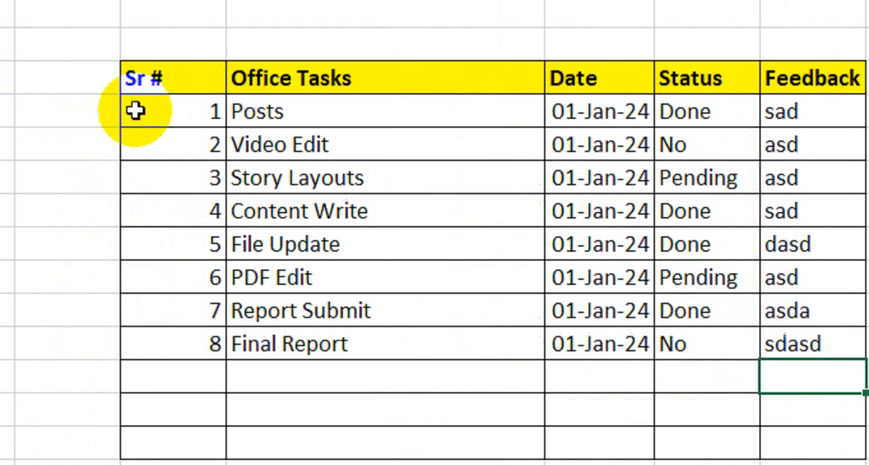
pyautogui.moveTo(163, 86); pyautogui.dragTo(808, 447)
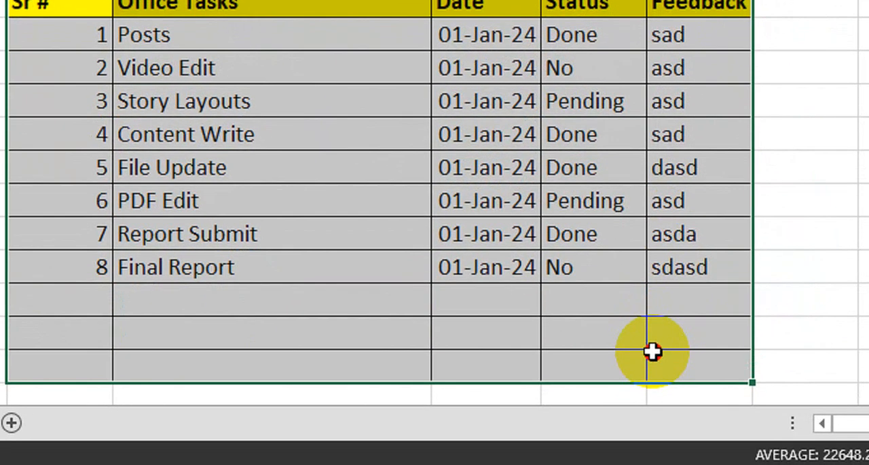
pyautogui.moveTo(652, 351); pyautogui.dragTo(653, 350)
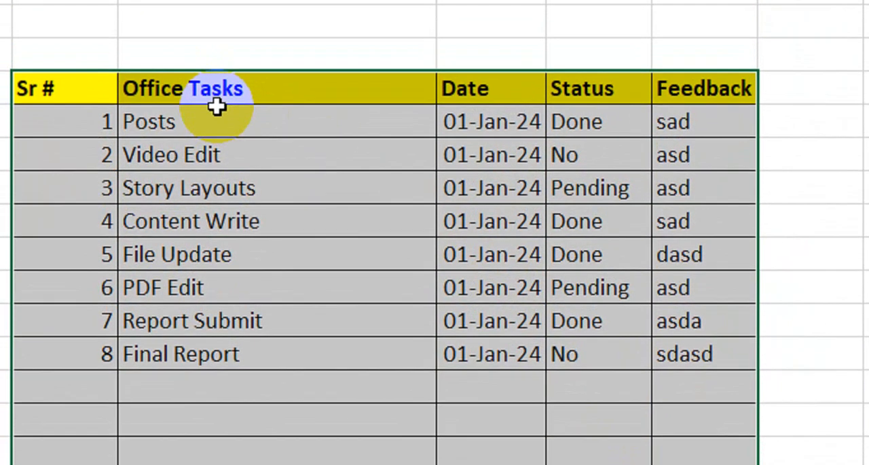
pyautogui.click(192, 149)
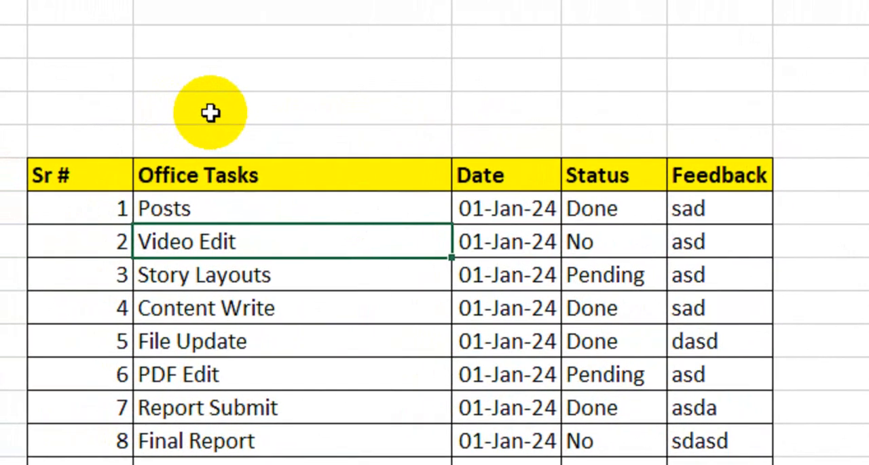
# Step: Begin a COUNTIF formula in D4 above the table that counts "Done" in the status range F7:F17
pyautogui.click(76, 85)
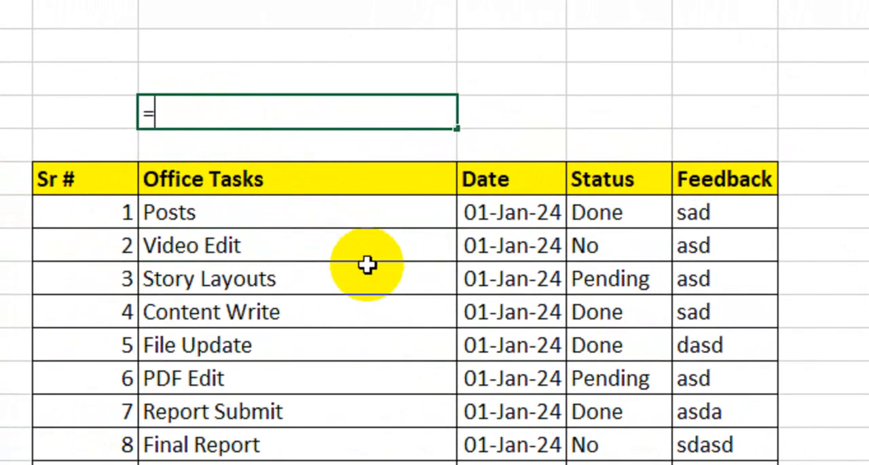
pyautogui.write('=coun')
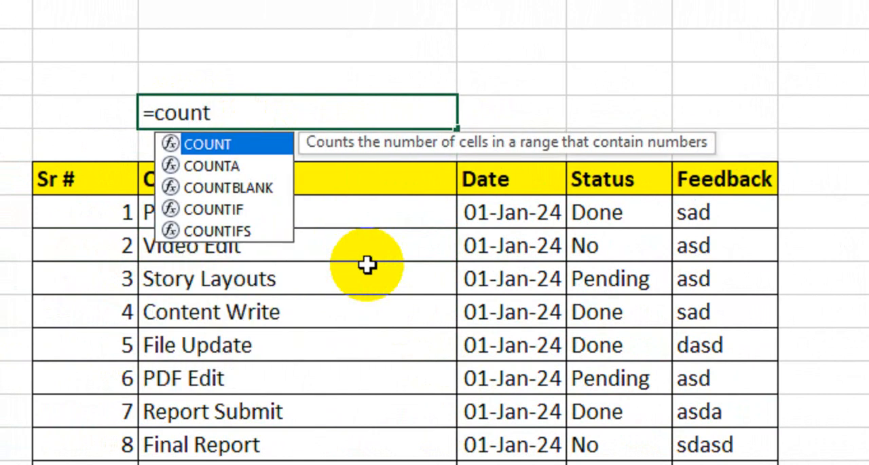
pyautogui.write('t')
pyautogui.press('Down')
pyautogui.press('Down')
pyautogui.press('Down')
pyautogui.press('Tab')
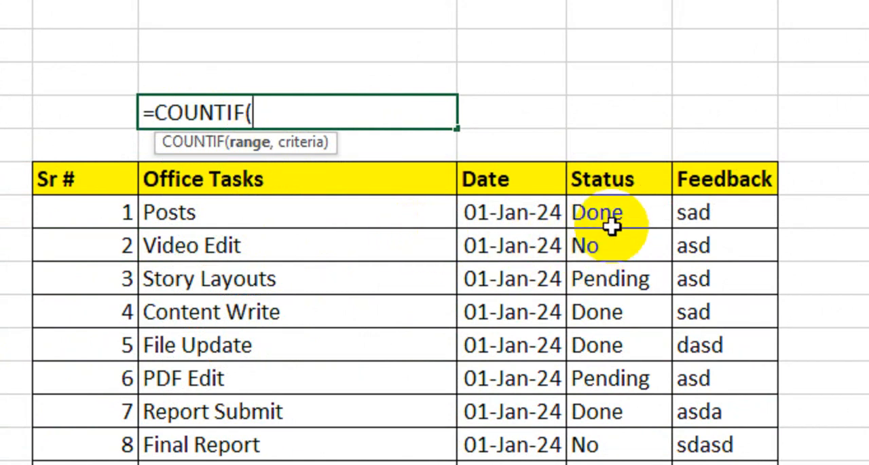
pyautogui.moveTo(618, 216); pyautogui.dragTo(618, 371)
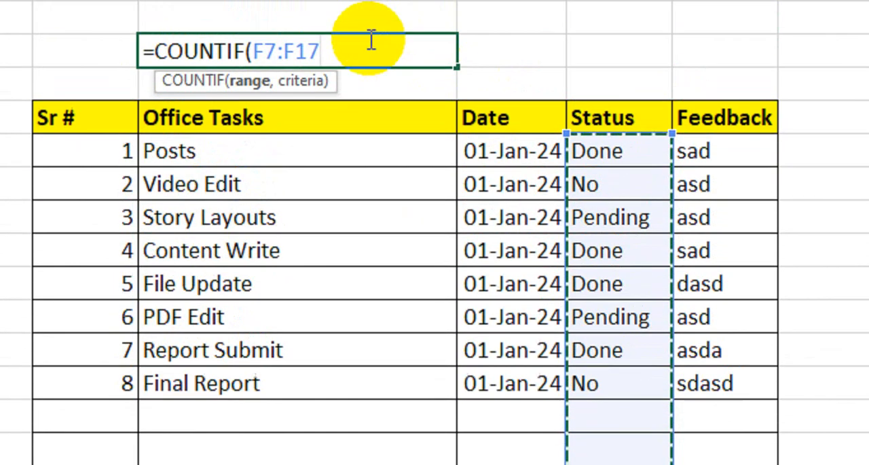
pyautogui.write(',"Done"/')
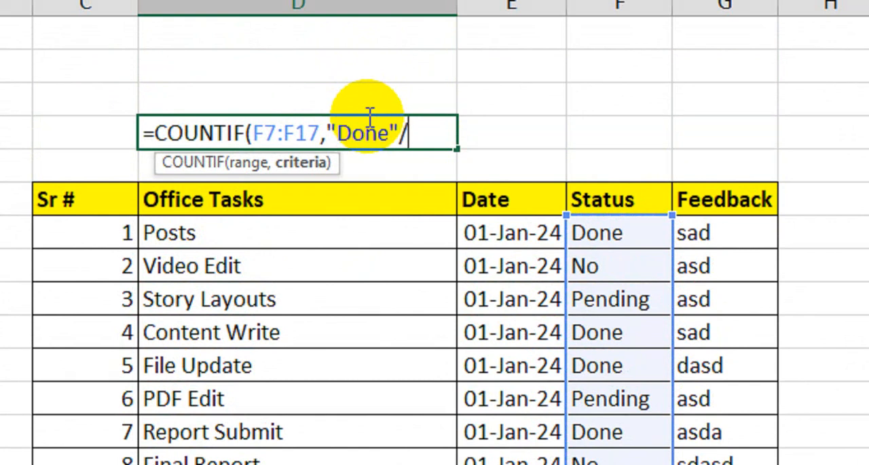
# Step: Divide by COUNTA(F7:F17) in the D4 formula, enter it and accept the suggested correction
pyautogui.write('Coun')
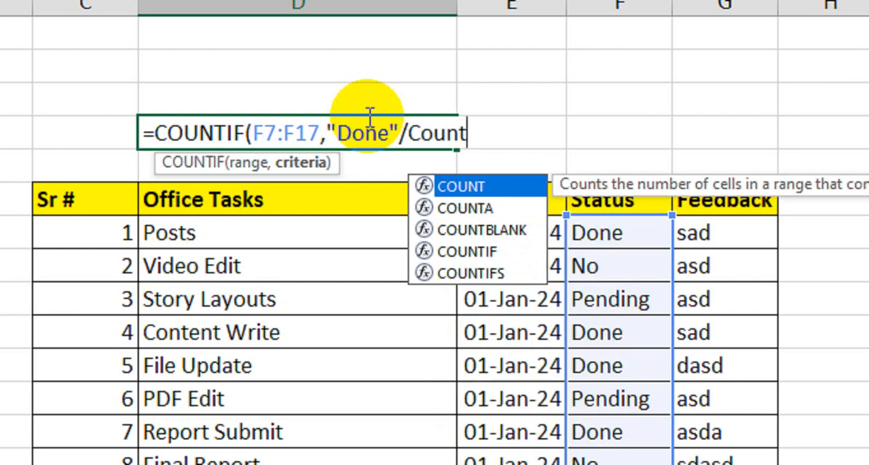
pyautogui.write('t')
pyautogui.press('Down')
pyautogui.press('Tab')
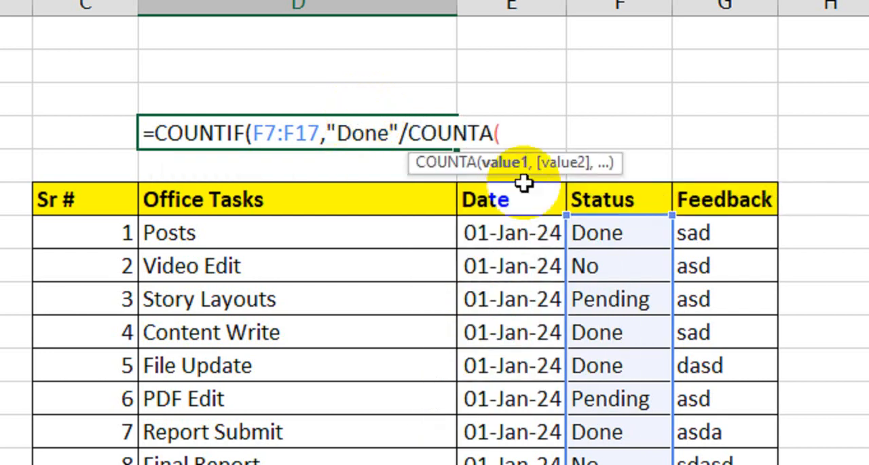
pyautogui.moveTo(598, 233); pyautogui.dragTo(620, 364)
pyautogui.scroll(2, 365, 63)
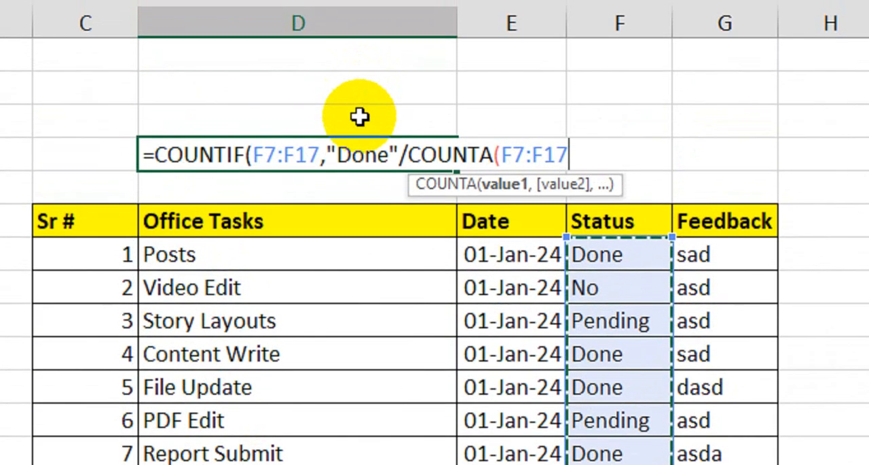
pyautogui.write(')')
pyautogui.press('Return')
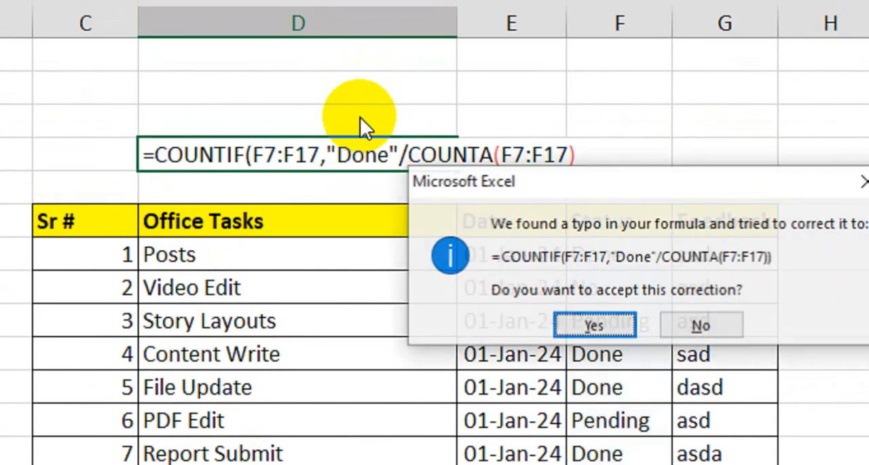
pyautogui.press('Return')
# Step: Correct the parentheses in D4 so the formula reads =COUNTIF(F7:F17,"Done")/COUNTA(F7:F17)
pyautogui.click(369, 155)
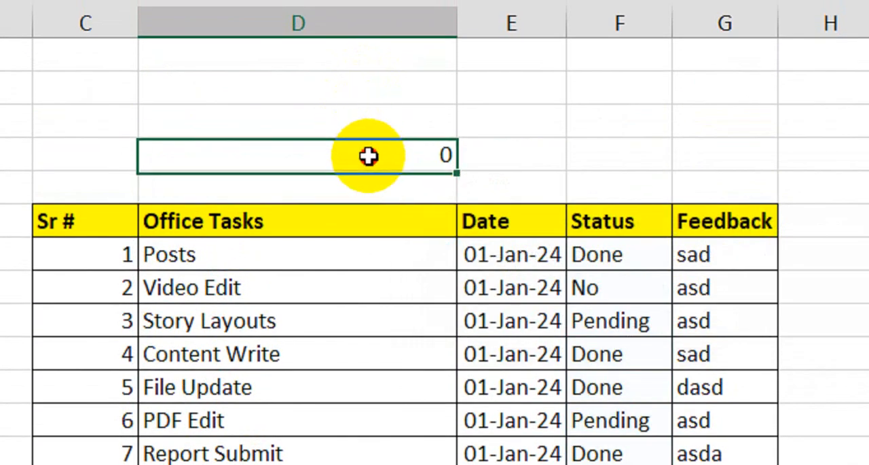
pyautogui.doubleClick(369, 158)
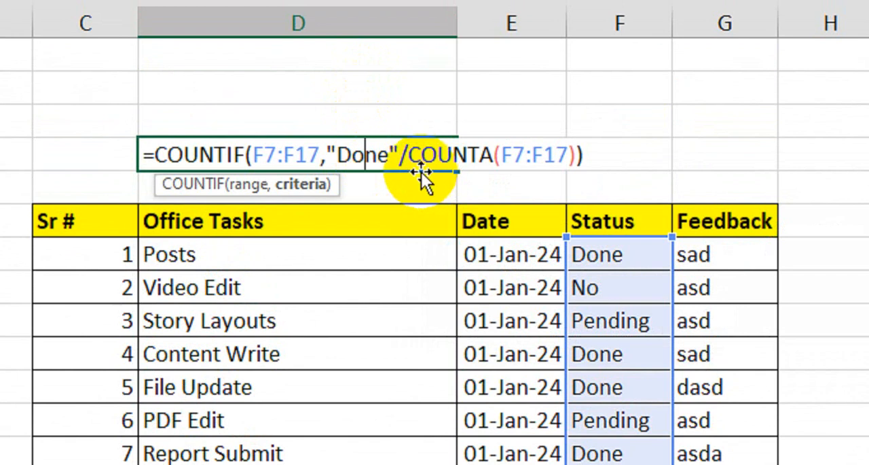
pyautogui.click(403, 155)
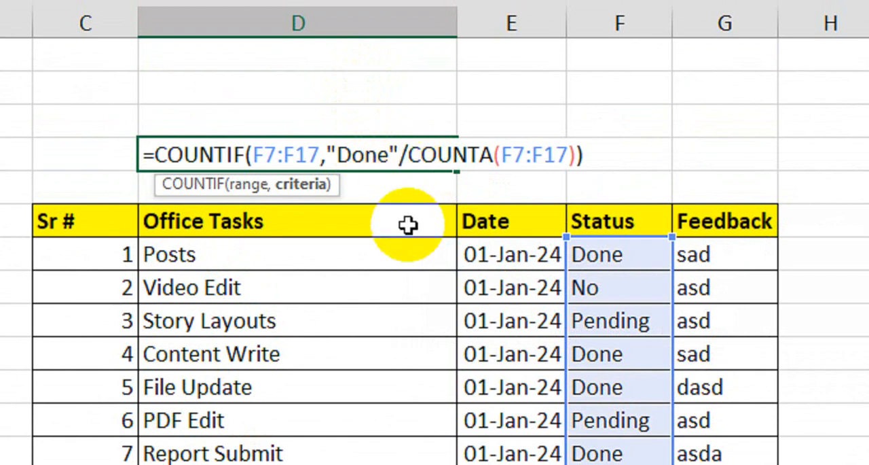
pyautogui.write(')')
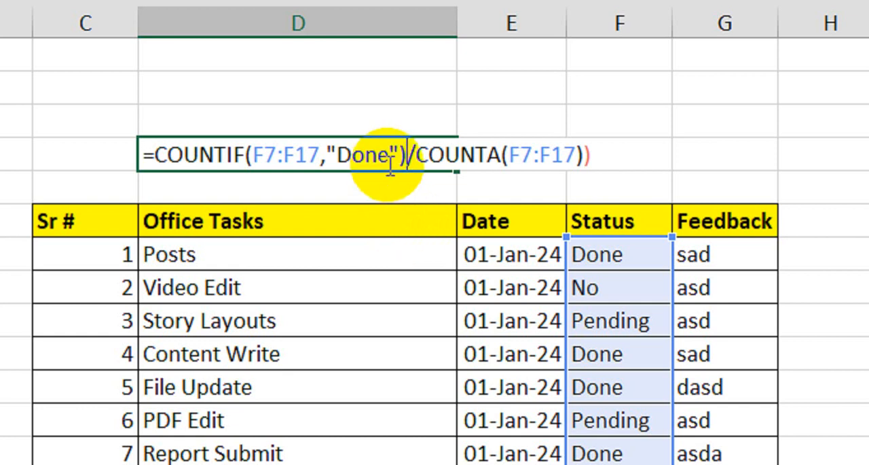
pyautogui.press('Return')
pyautogui.press('Return')
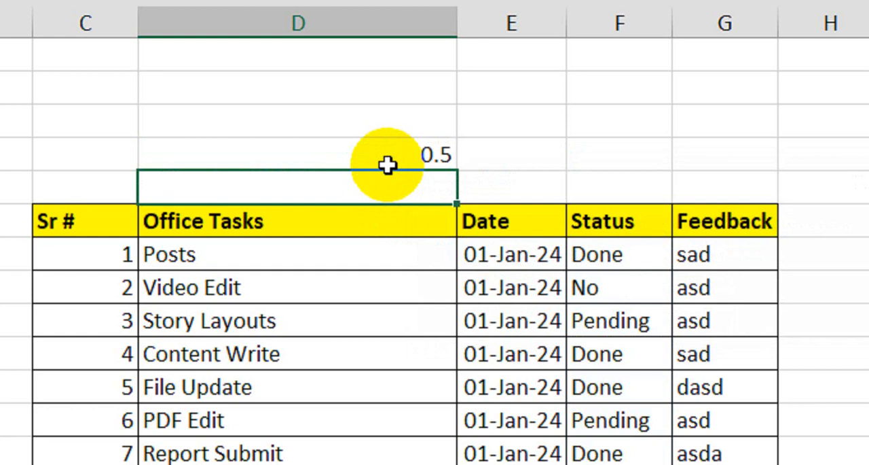
# Step: Review the completion formula in D4 and format the cell as a percentage
pyautogui.click(393, 161)
pyautogui.doubleClick(394, 157)
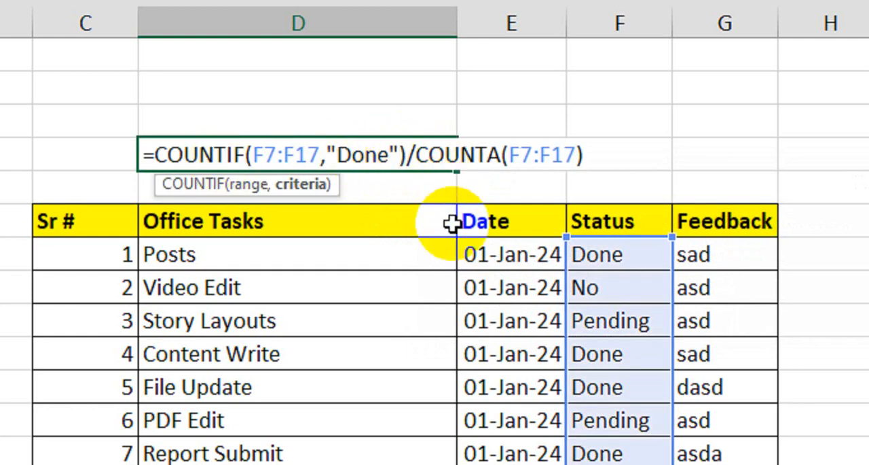
pyautogui.press('Return')
pyautogui.click(394, 151)
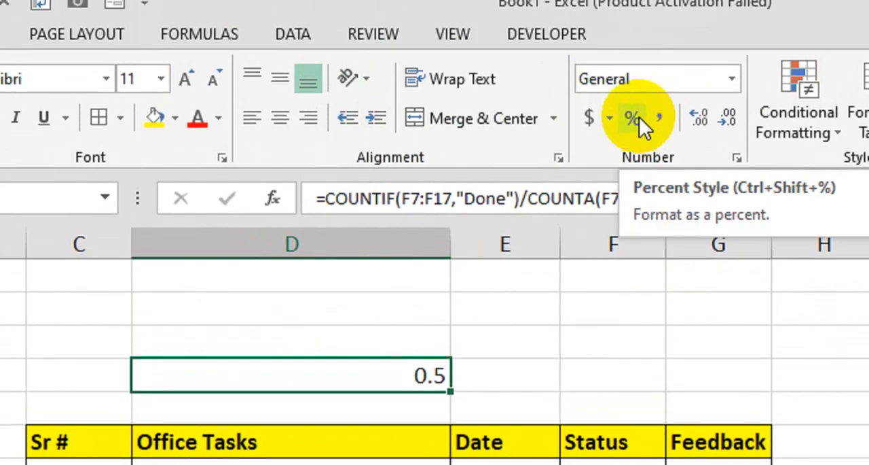
pyautogui.click(636, 110)
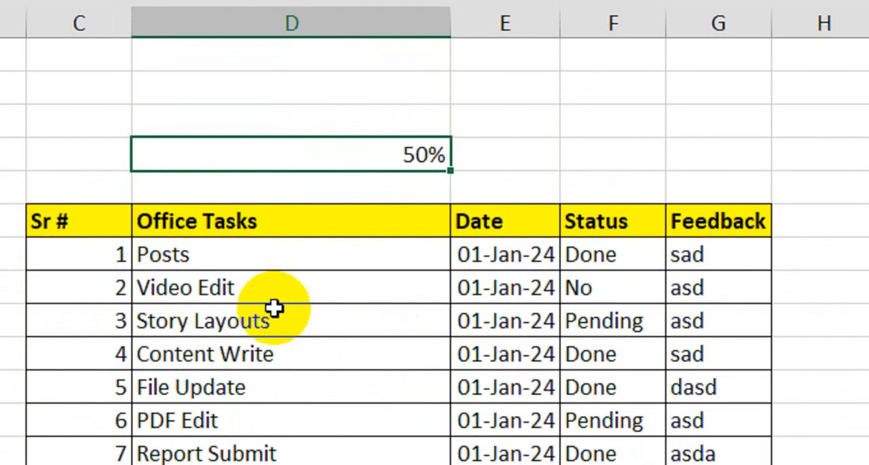
pyautogui.moveTo(127, 228); pyautogui.dragTo(208, 242)
pyautogui.click(378, 264)
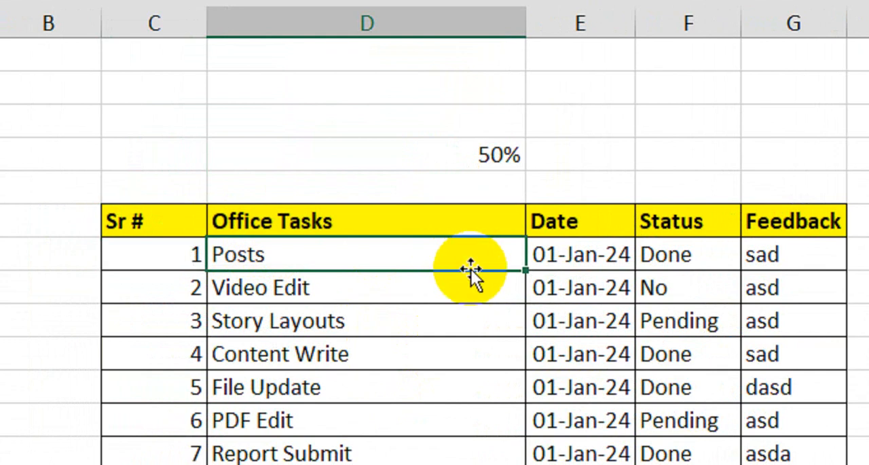
# Step: Insert a 2-D clustered bar chart based on the completion percentage in D4
pyautogui.click(435, 162)
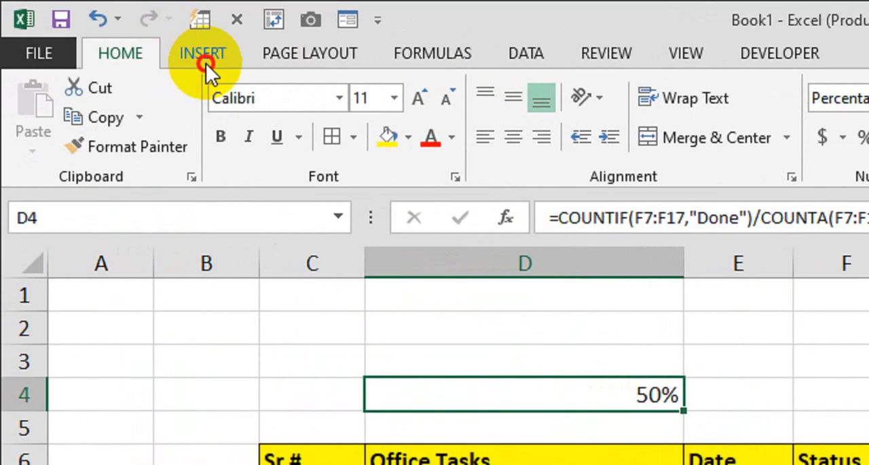
pyautogui.click(192, 61)
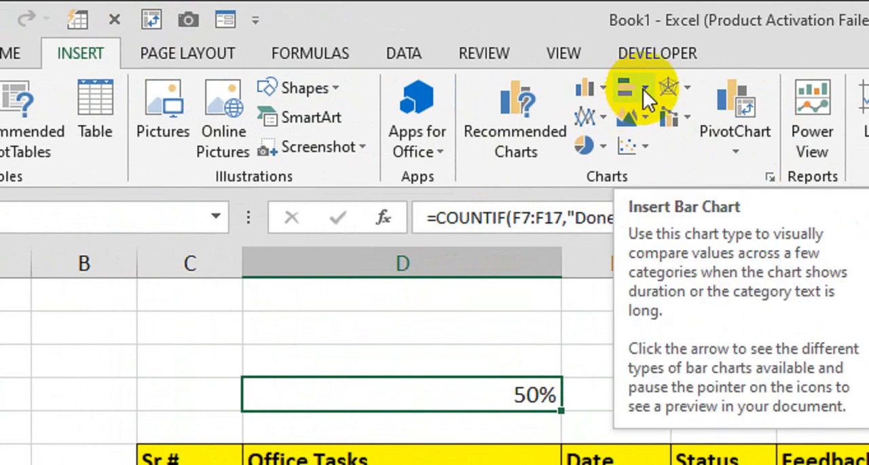
pyautogui.click(643, 89)
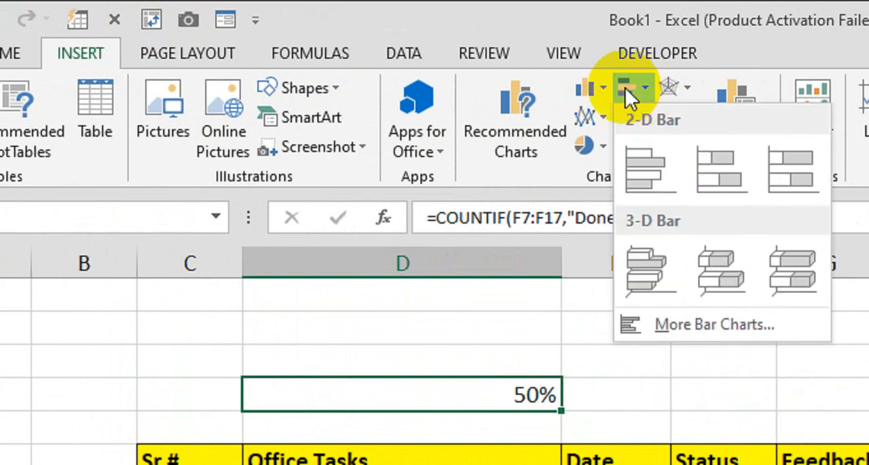
pyautogui.moveTo(601, 87)
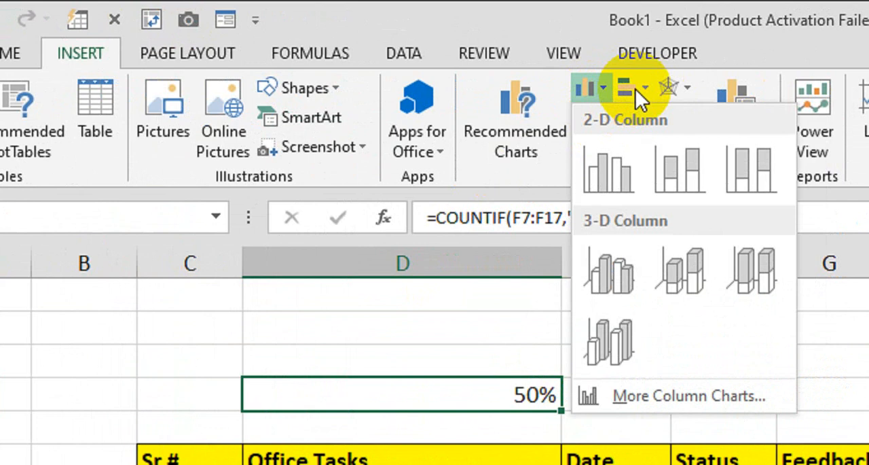
pyautogui.click(607, 85)
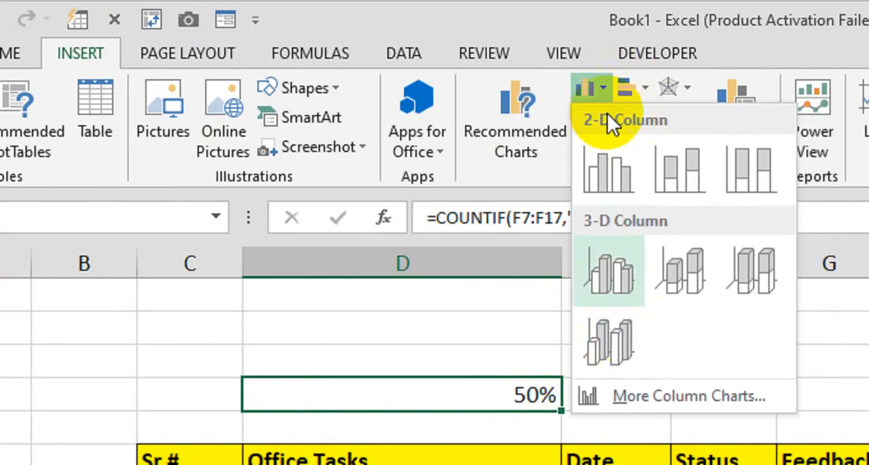
pyautogui.click(608, 87)
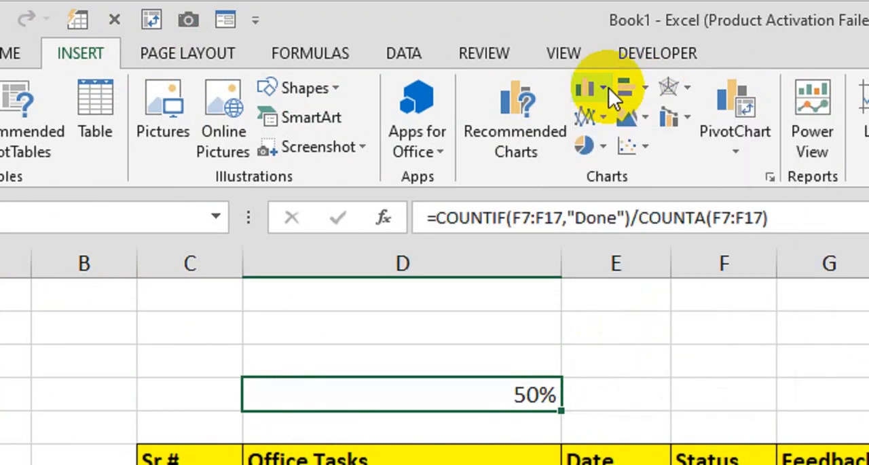
pyautogui.click(647, 94)
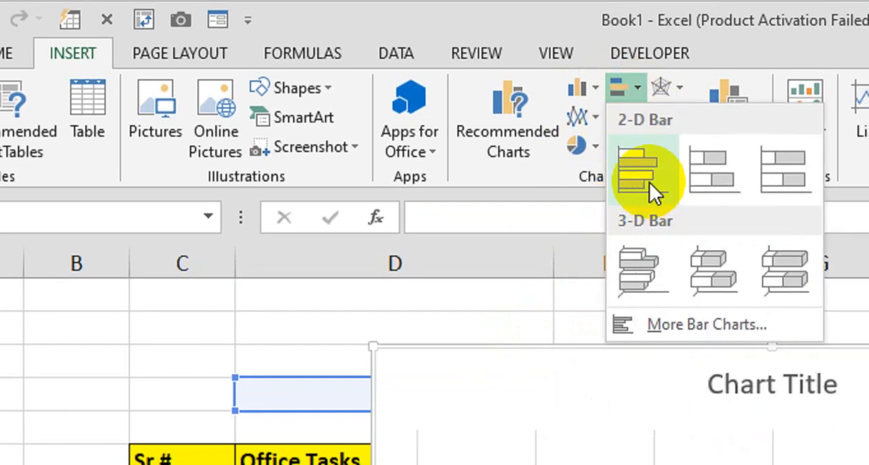
pyautogui.click(646, 181)
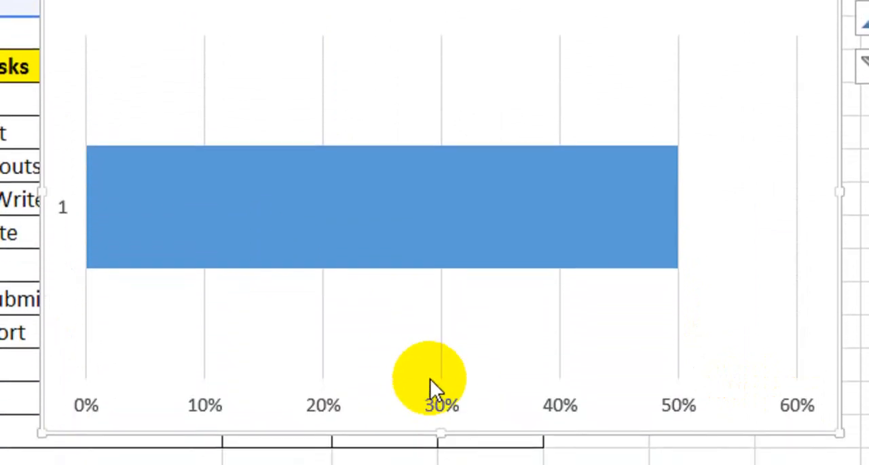
# Step: Set the maximum bound of the chart's horizontal value axis to 1.0
pyautogui.click(441, 370)
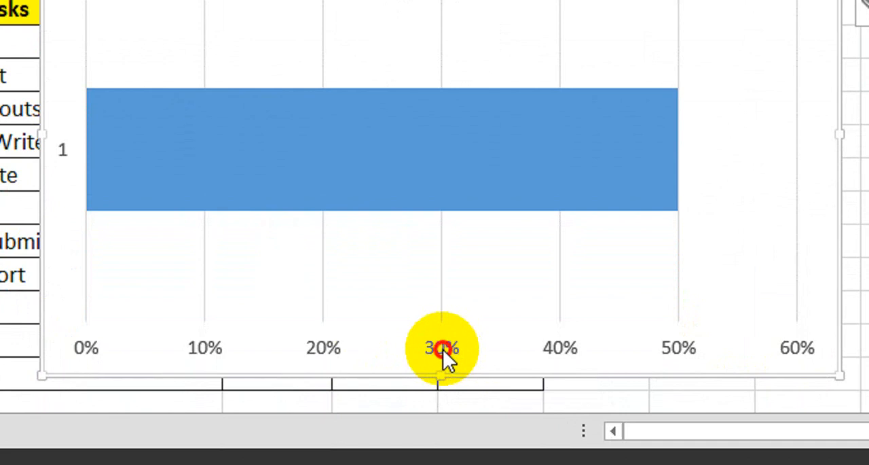
pyautogui.rightClick(431, 349)
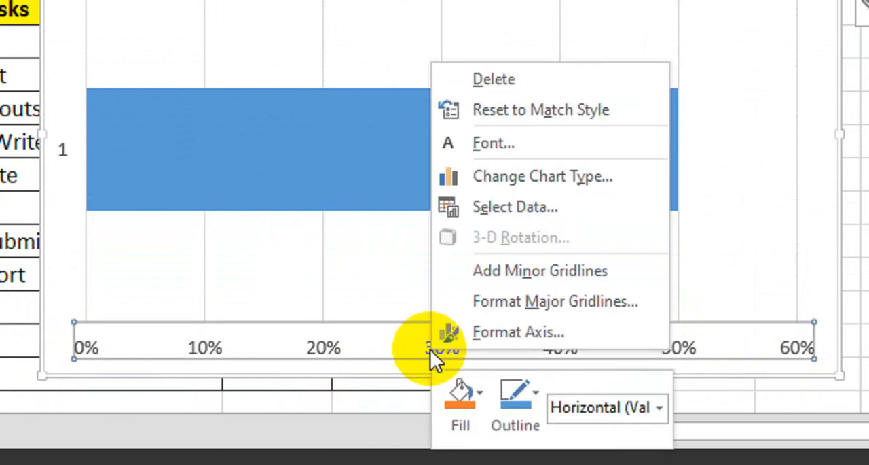
pyautogui.click(503, 339)
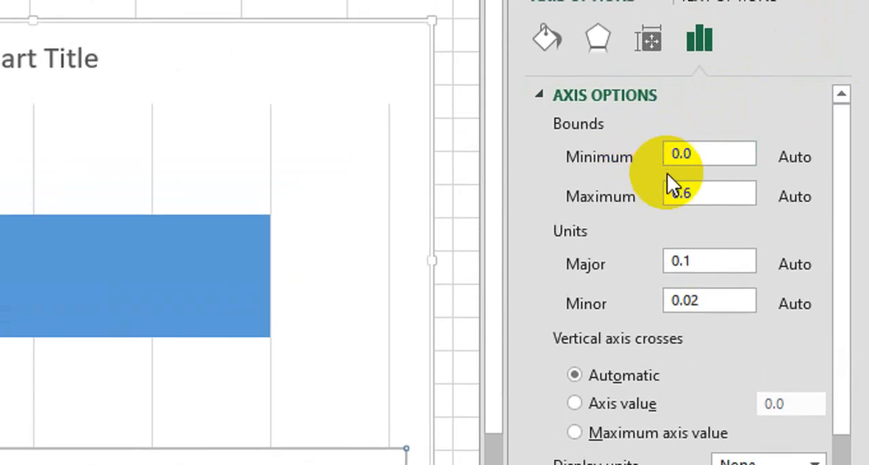
pyautogui.click(626, 199)
pyautogui.write('1')
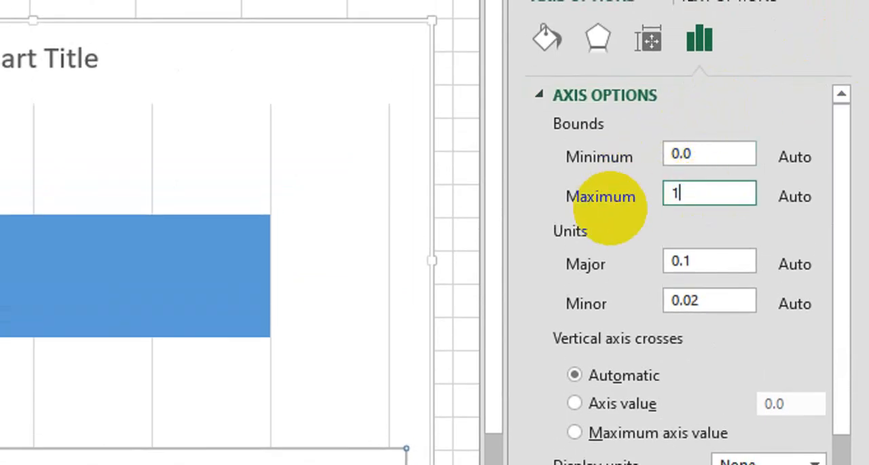
pyautogui.press('Return')
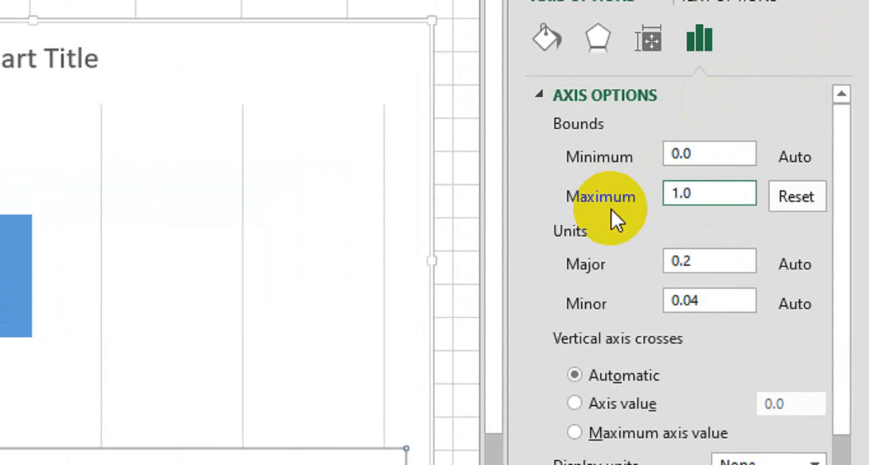
pyautogui.click(847, 89)
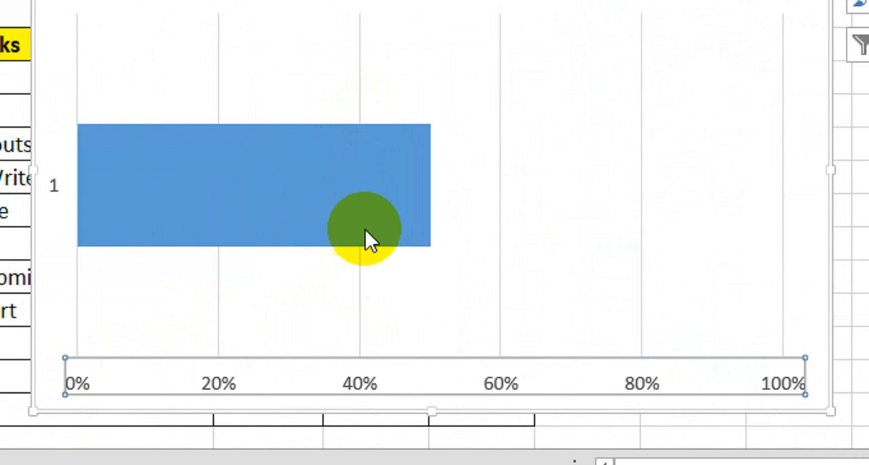
# Step: Format the blue bar's data series with 100% series overlap and 0% gap width
pyautogui.click(358, 203)
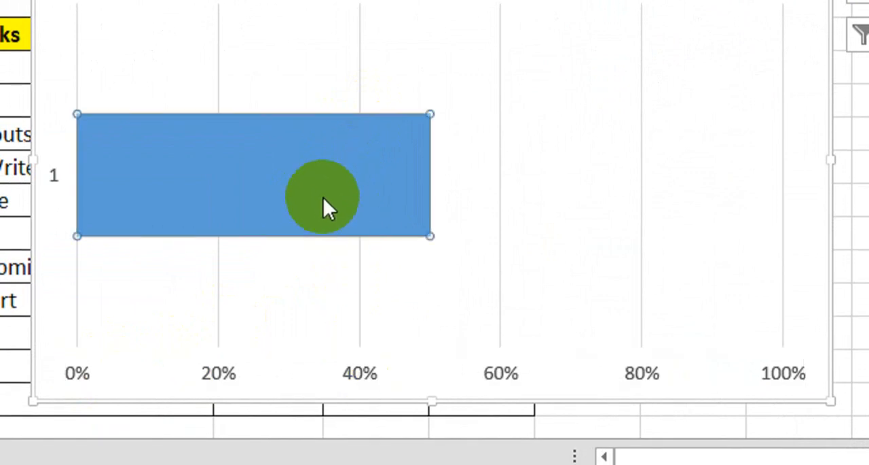
pyautogui.rightClick(324, 192)
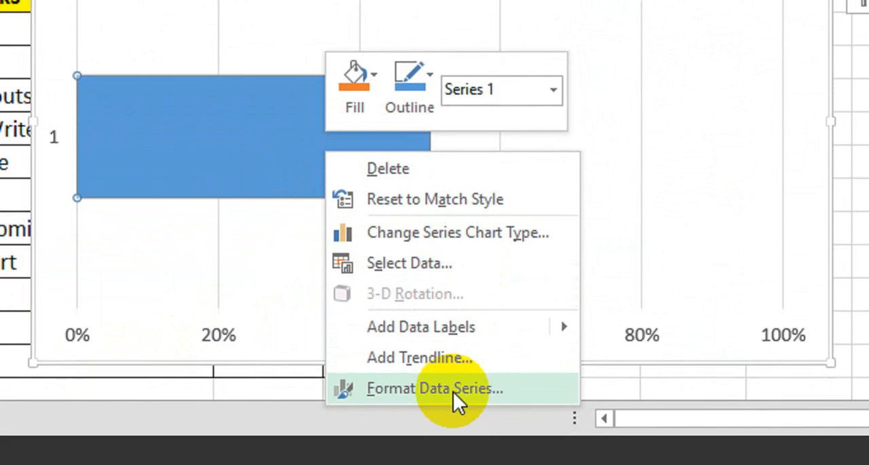
pyautogui.click(454, 392)
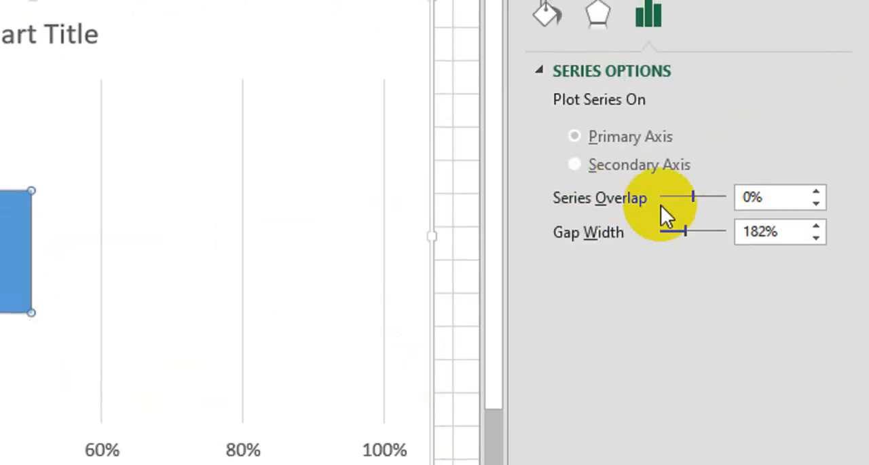
pyautogui.moveTo(701, 197); pyautogui.dragTo(749, 198)
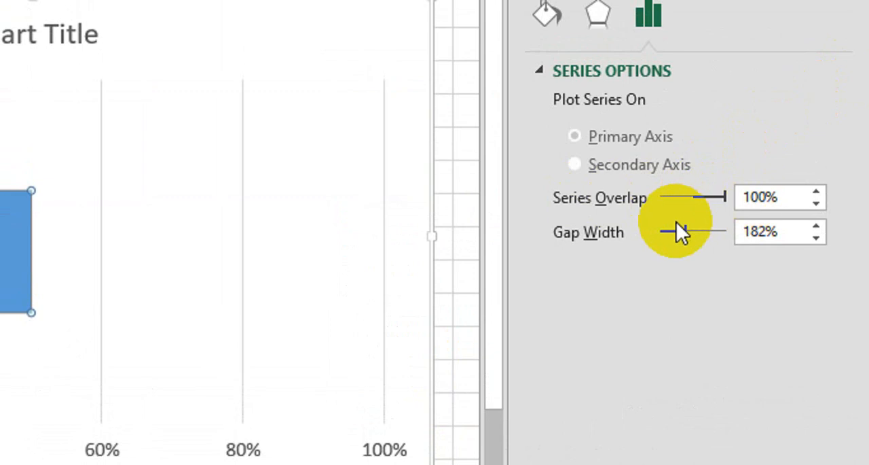
pyautogui.moveTo(685, 233); pyautogui.dragTo(653, 232)
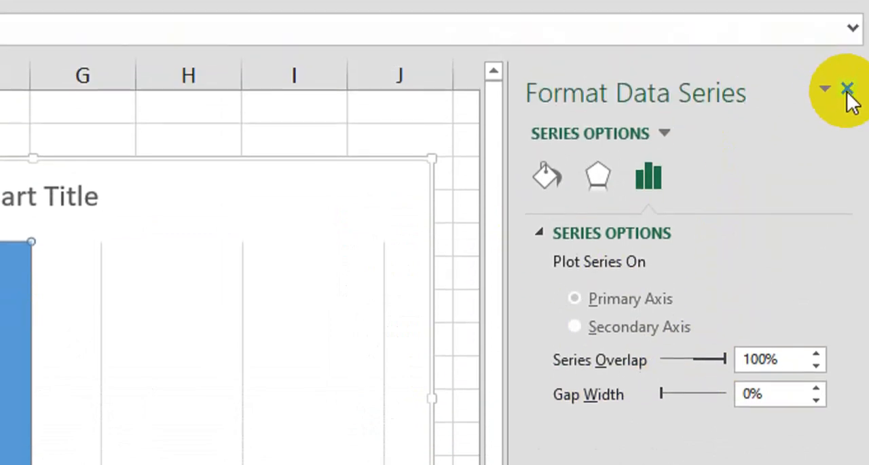
pyautogui.click(848, 30)
pyautogui.click(68, 436)
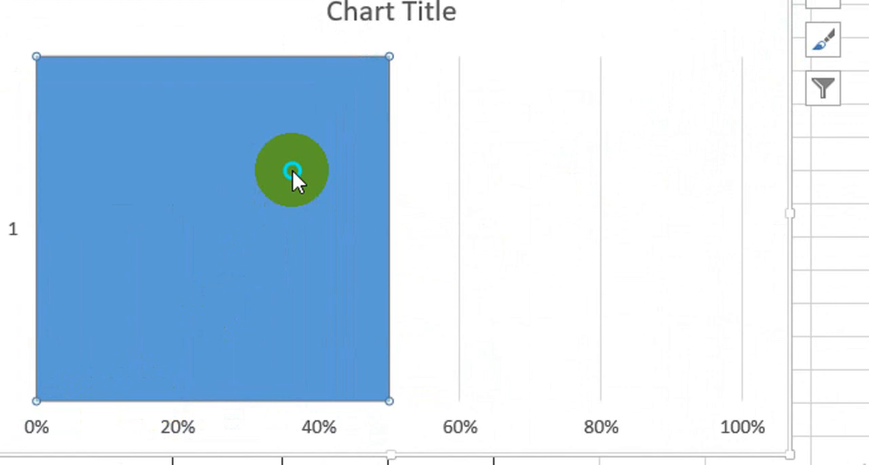
# Step: Add a second data series to the chart with the series value 1
pyautogui.rightClick(292, 170)
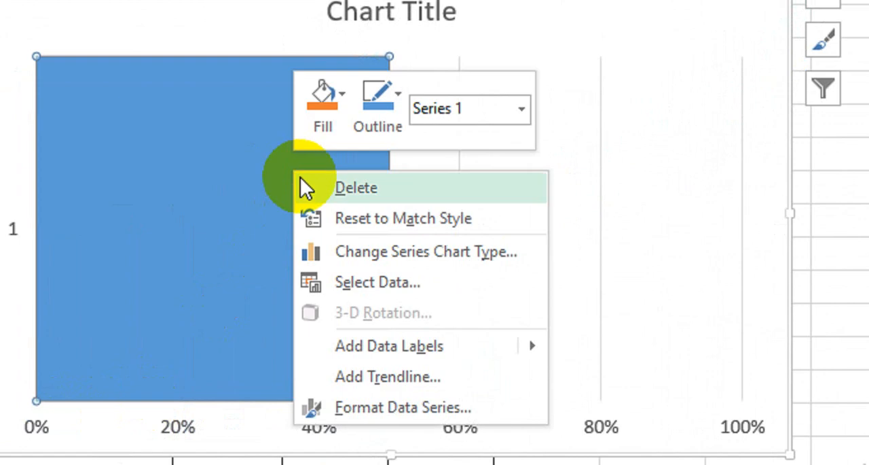
pyautogui.click(409, 286)
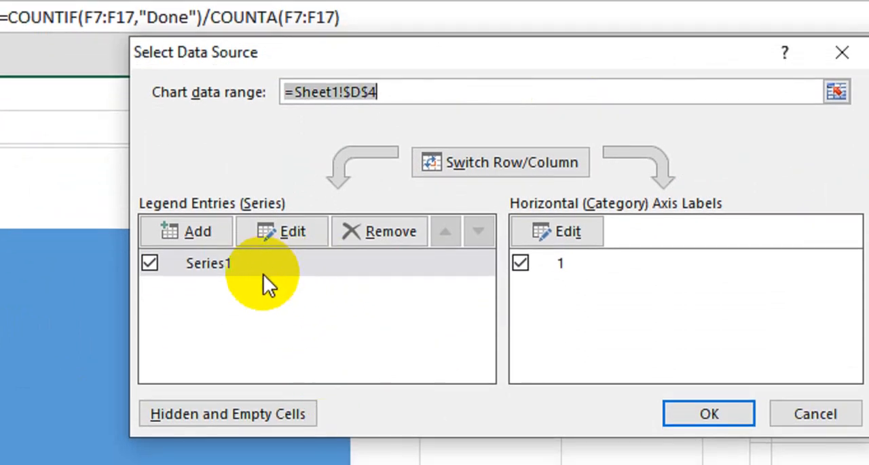
pyautogui.click(204, 234)
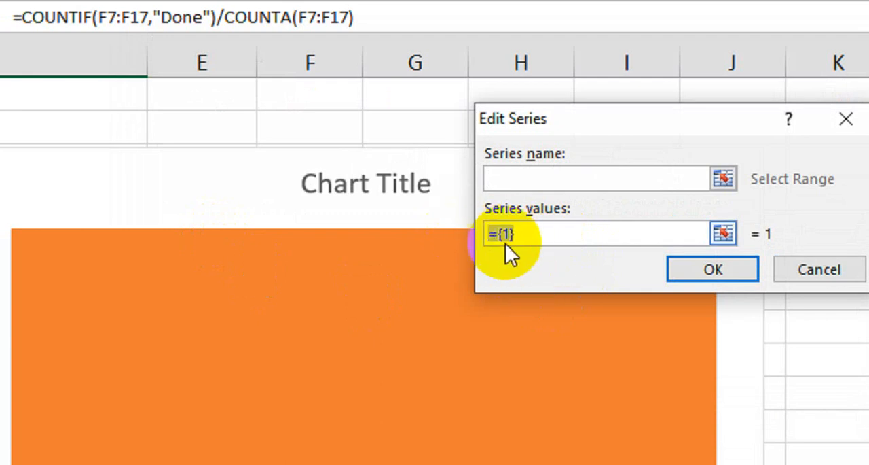
pyautogui.write('1')
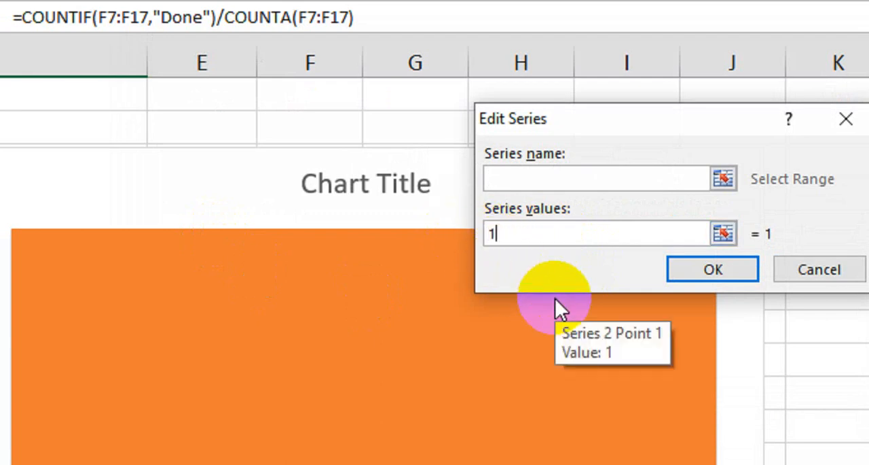
pyautogui.click(727, 269)
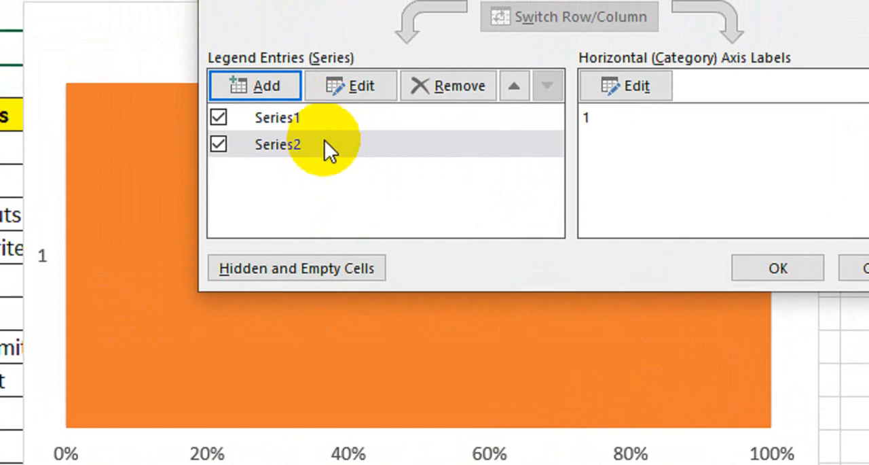
# Step: Move Series2 above Series1 in the chart's data source and apply the new order
pyautogui.click(380, 144)
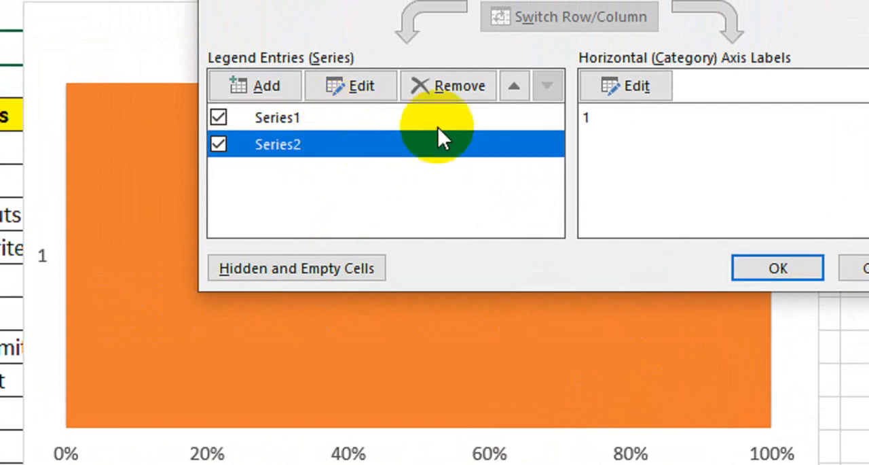
pyautogui.click(514, 117)
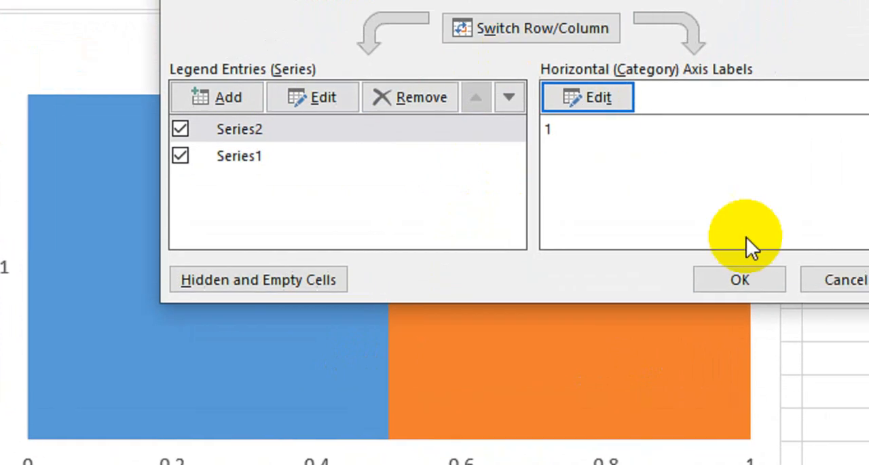
pyautogui.click(739, 280)
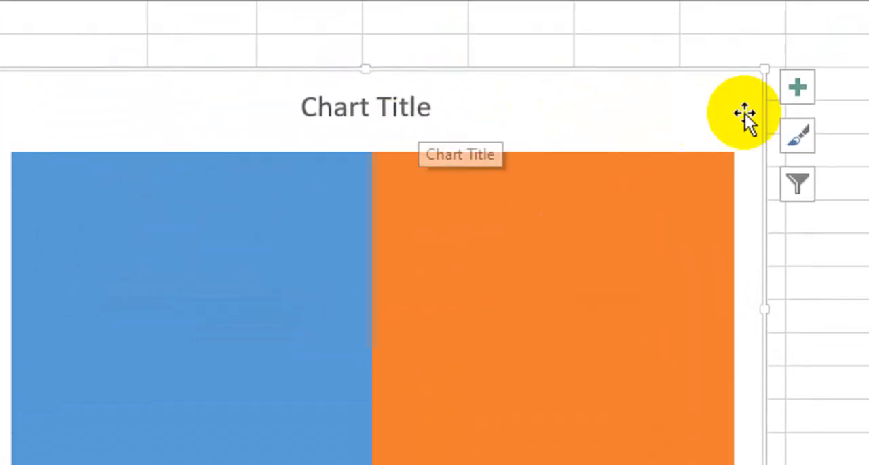
# Step: Remove the axes, chart title and gridlines from the chart
pyautogui.click(665, 115)
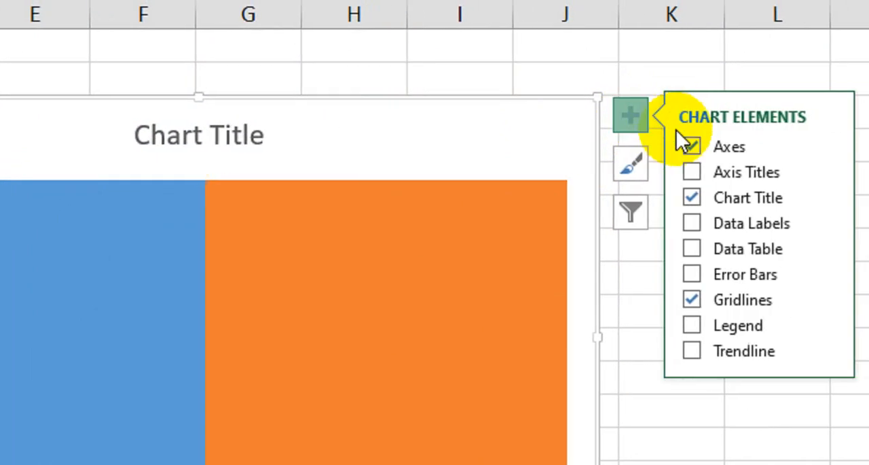
pyautogui.click(723, 145)
pyautogui.click(656, 197)
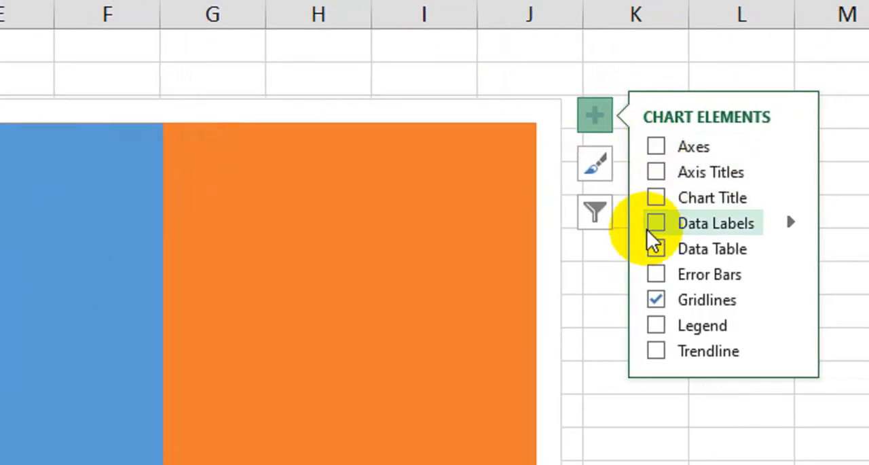
pyautogui.click(656, 299)
pyautogui.click(589, 119)
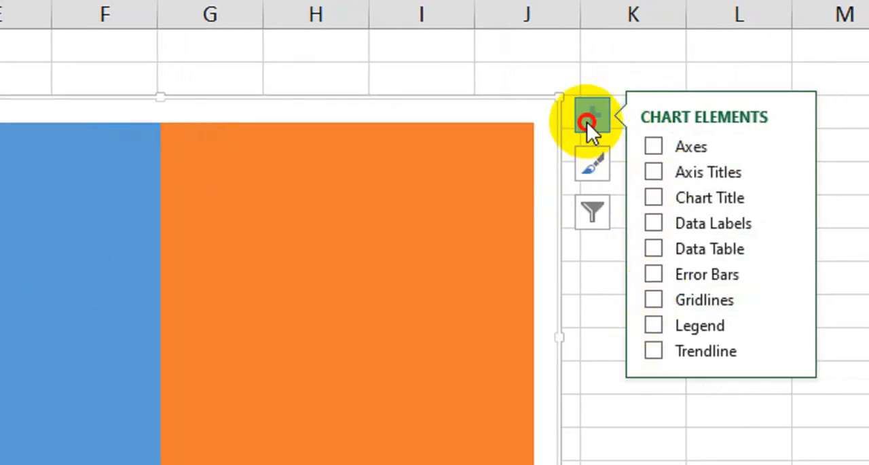
# Step: Flatten the chart into a thin horizontal bar and place it below D4, over the top rows of the task table
pyautogui.moveTo(245, 118); pyautogui.dragTo(234, 409)
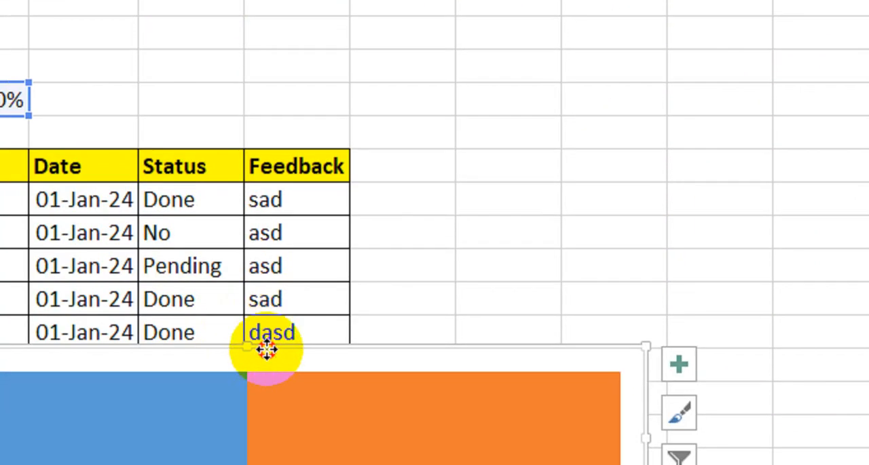
pyautogui.moveTo(258, 358); pyautogui.dragTo(200, 141)
pyautogui.moveTo(214, 193); pyautogui.dragTo(215, 193)
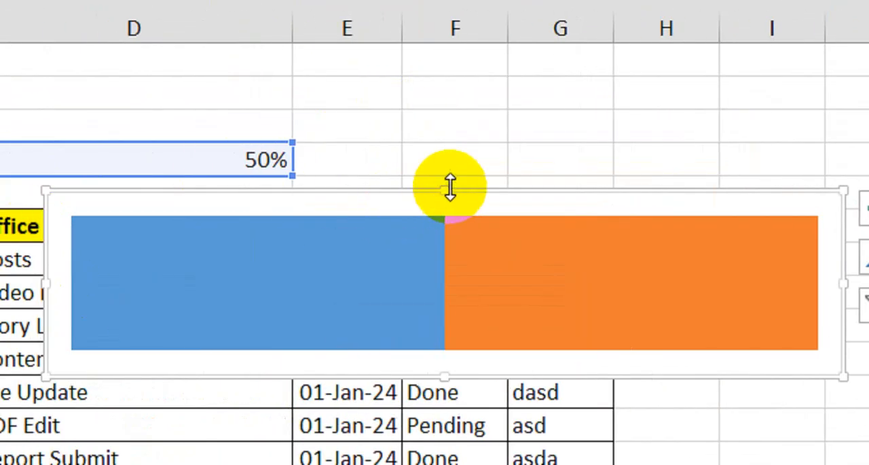
pyautogui.moveTo(451, 188); pyautogui.dragTo(448, 233)
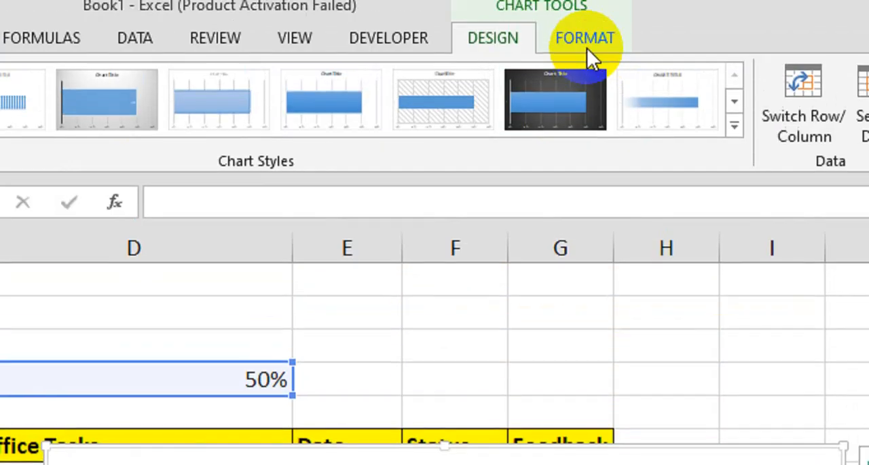
# Step: Set the chart area to No Fill and No Outline
pyautogui.click(585, 42)
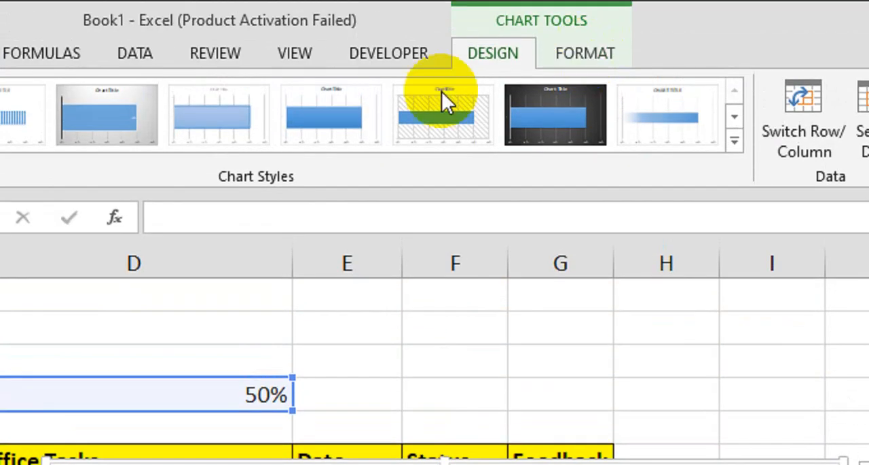
pyautogui.click(306, 98)
pyautogui.click(291, 340)
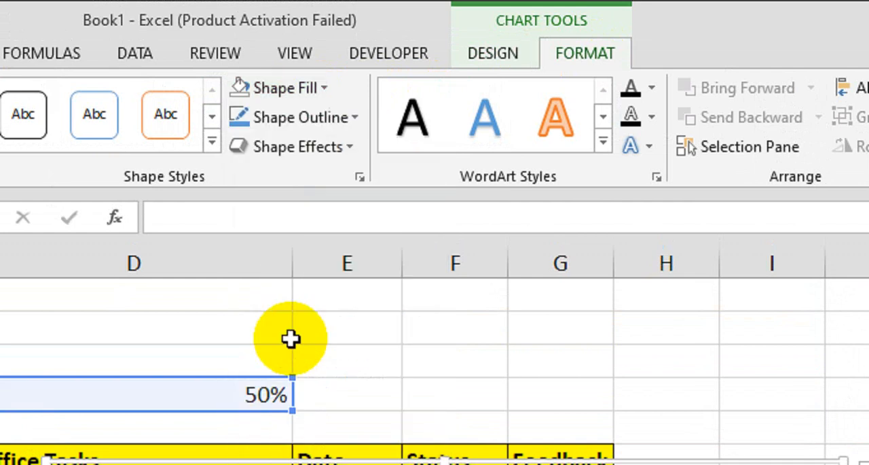
pyautogui.click(319, 118)
pyautogui.click(306, 368)
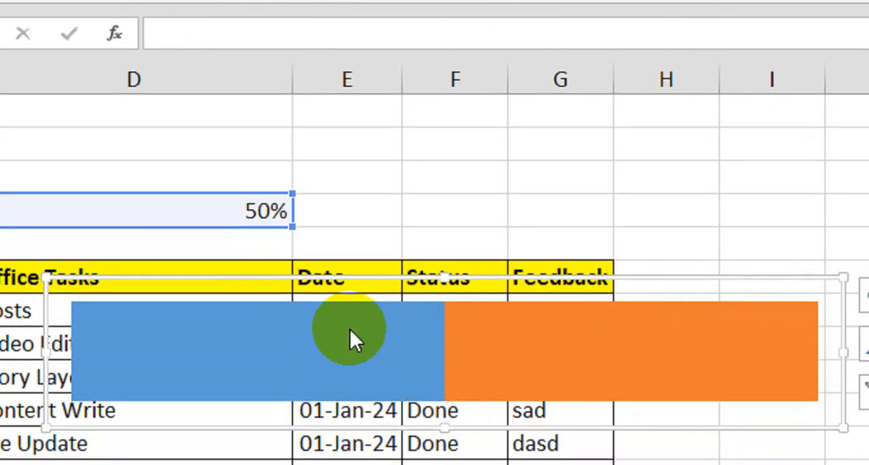
# Step: Fill the completion series linked to D4 with the standard dark blue colour
pyautogui.click(313, 346)
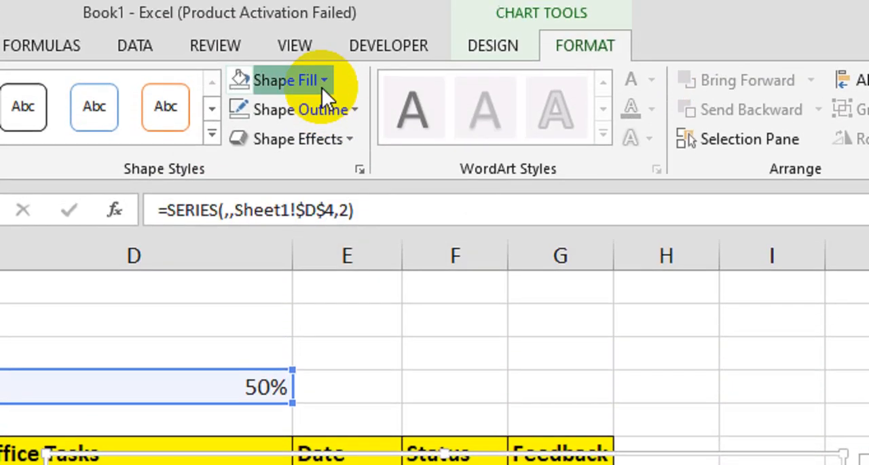
pyautogui.click(322, 89)
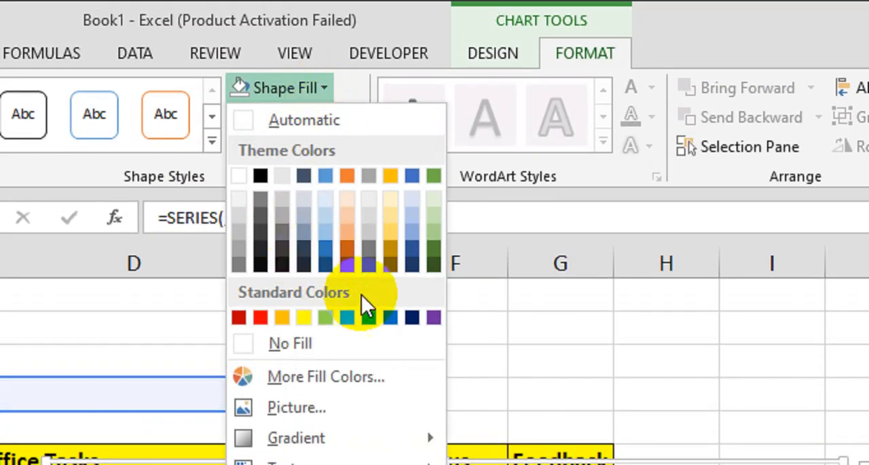
pyautogui.click(412, 316)
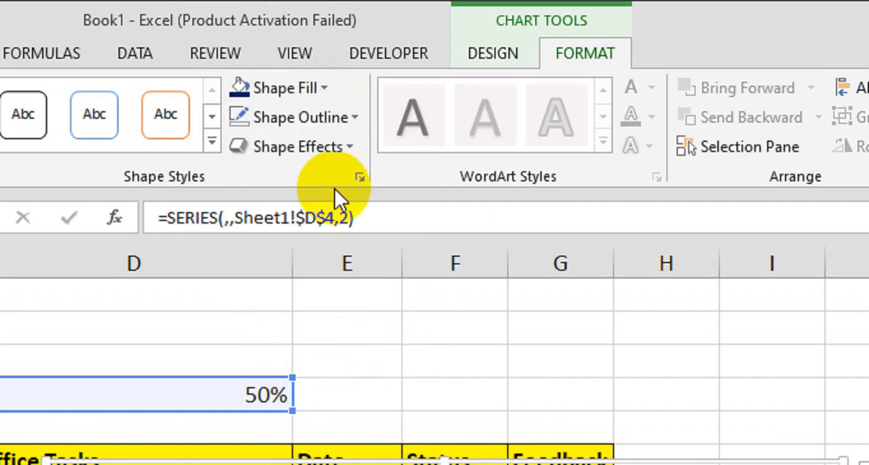
pyautogui.click(313, 95)
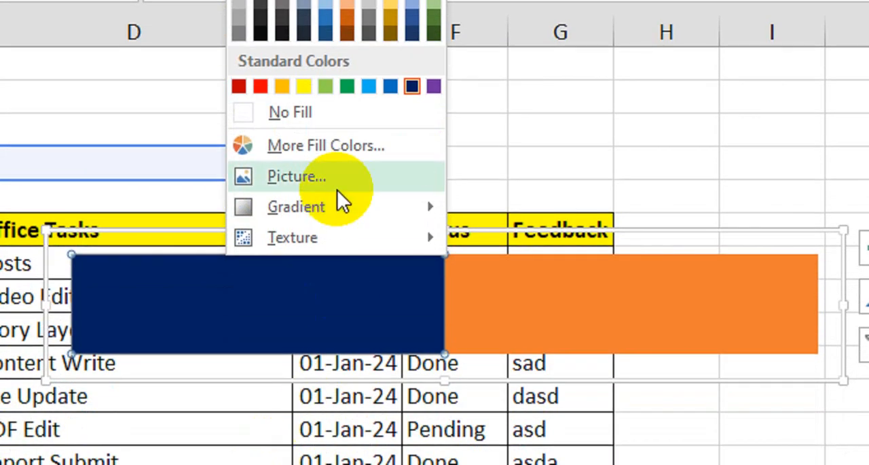
pyautogui.moveTo(343, 206)
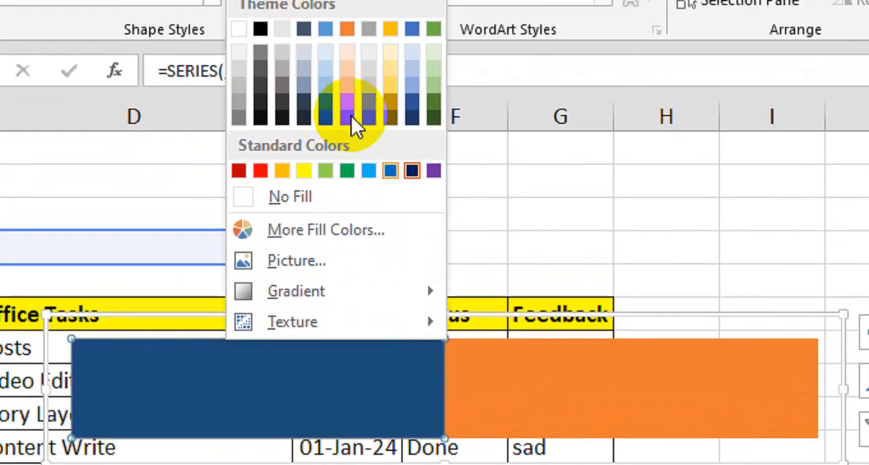
# Step: Fill the orange full-length series with a light gray theme colour
pyautogui.click(620, 386)
pyautogui.click(561, 346)
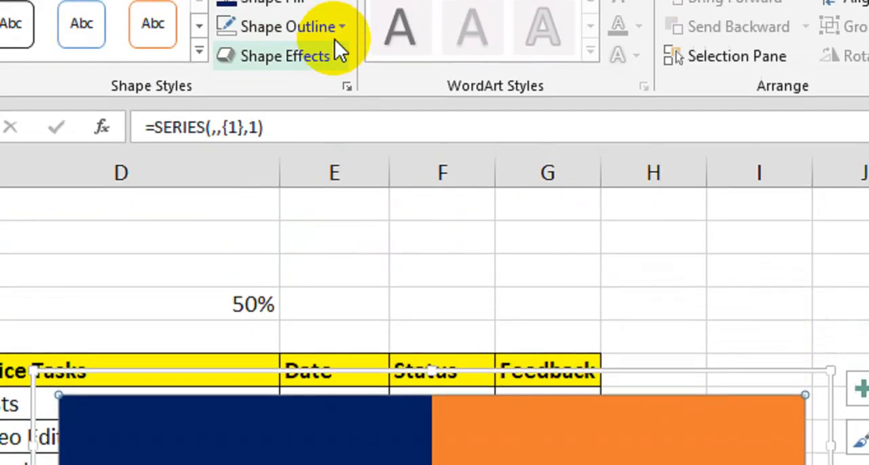
pyautogui.click(310, 79)
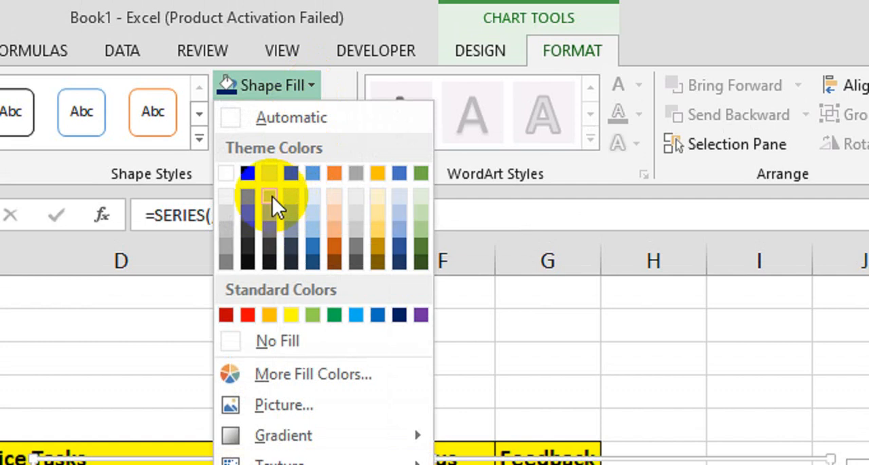
pyautogui.click(232, 216)
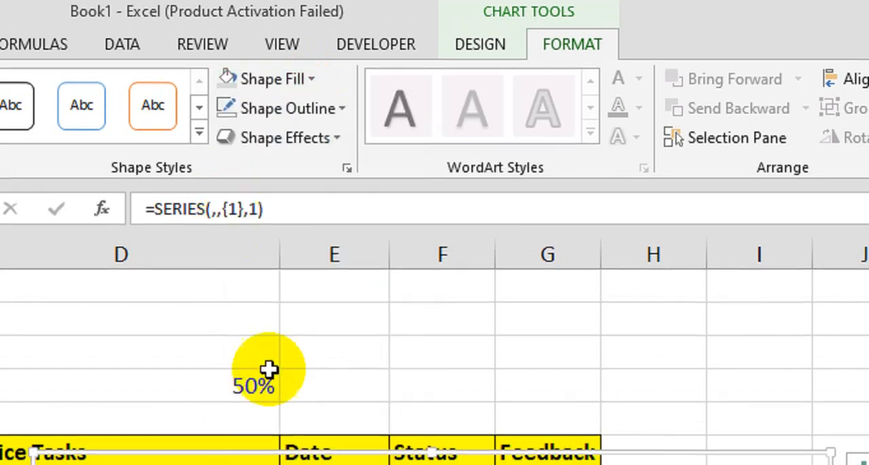
# Step: Move the progress bar chart above the task table, beside D4, starting at column E
pyautogui.moveTo(480, 350); pyautogui.dragTo(742, 191)
pyautogui.moveTo(673, 190); pyautogui.dragTo(674, 190)
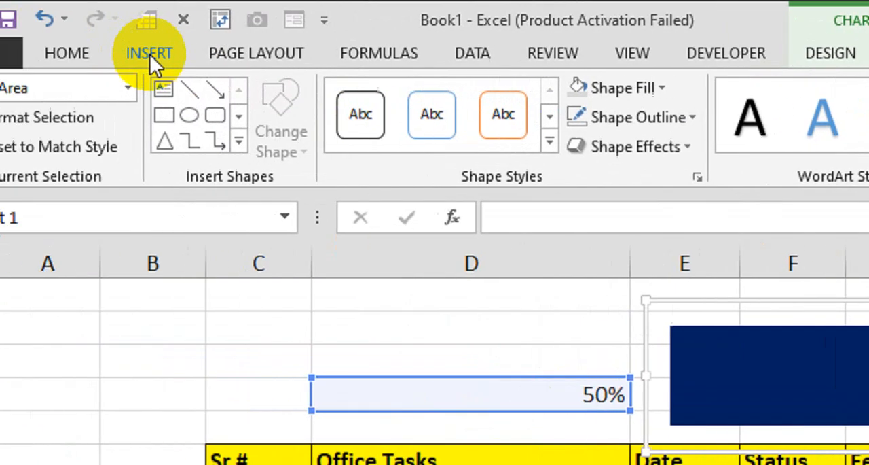
# Step: Insert a small text box beside the task table and link its content to cell D4 with =$D$4
pyautogui.click(149, 53)
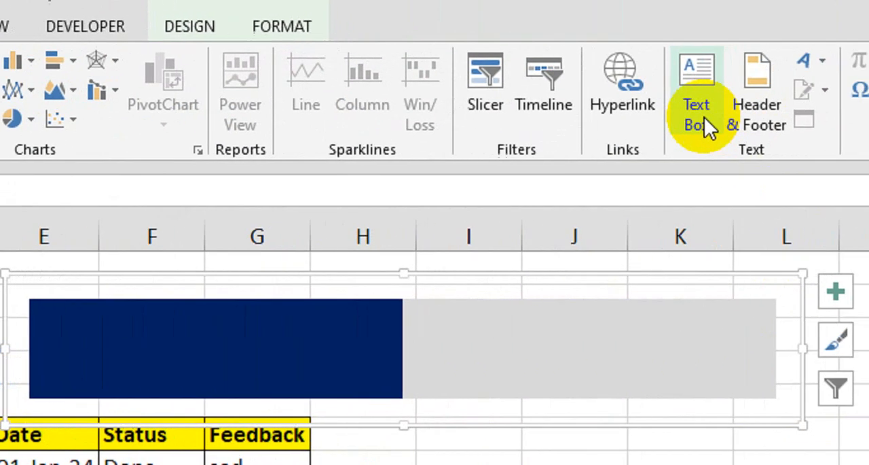
pyautogui.click(665, 117)
pyautogui.moveTo(327, 360); pyautogui.dragTo(478, 338)
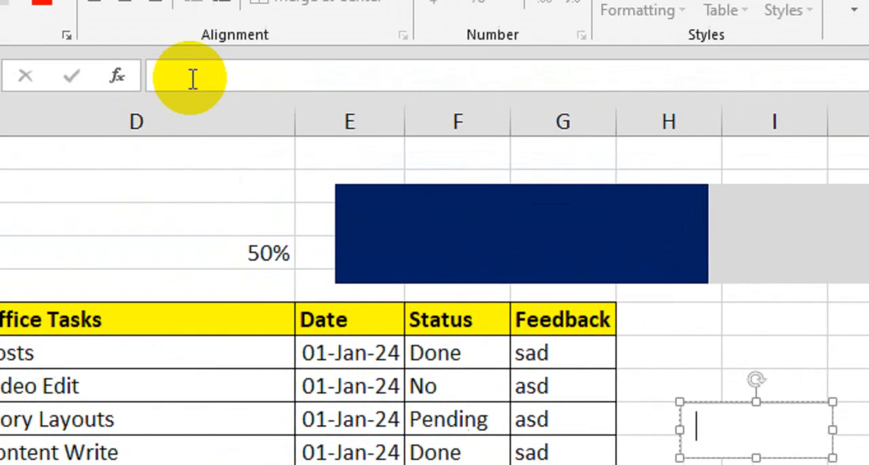
pyautogui.click(216, 109)
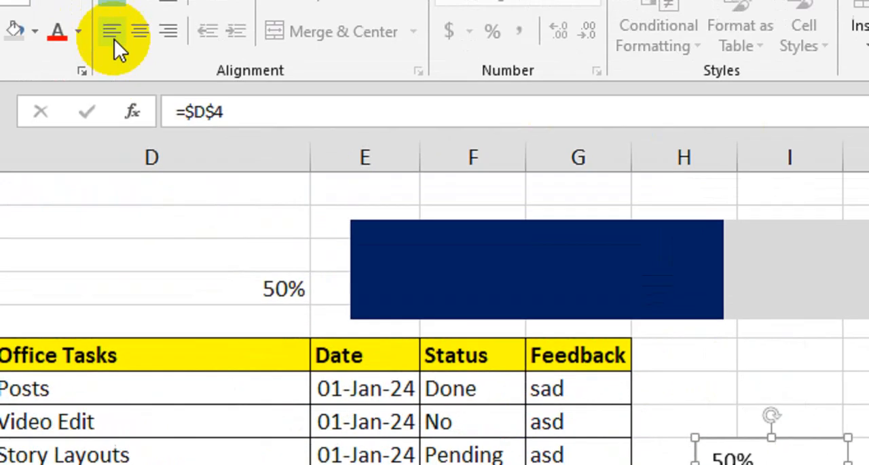
# Step: Format the linked text box with middle alignment, font size 16, bold and a white font colour
pyautogui.click(139, 31)
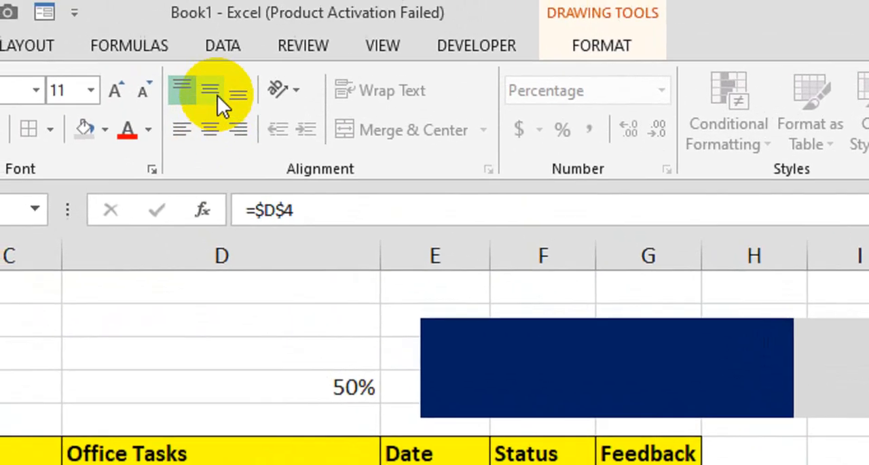
pyautogui.click(116, 91)
pyautogui.click(116, 91)
pyautogui.click(115, 91)
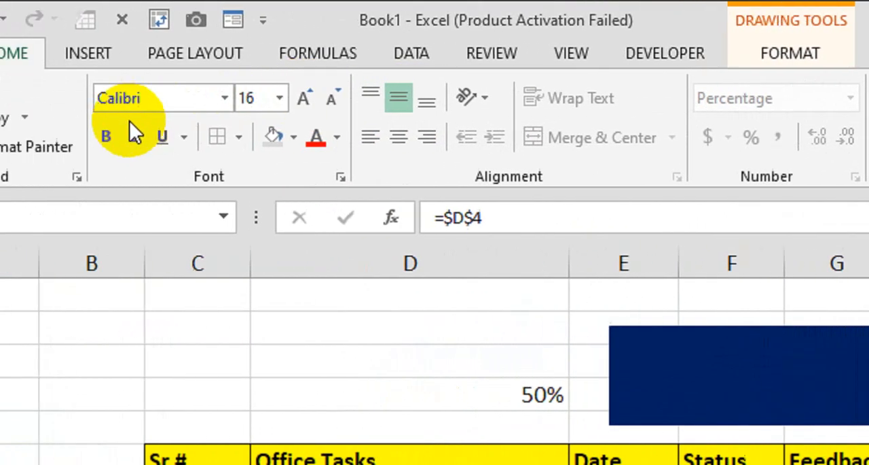
pyautogui.click(107, 136)
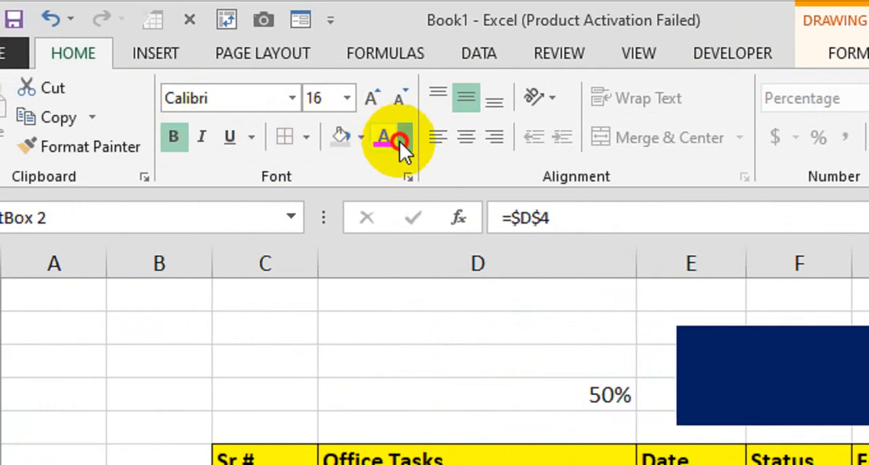
pyautogui.click(399, 141)
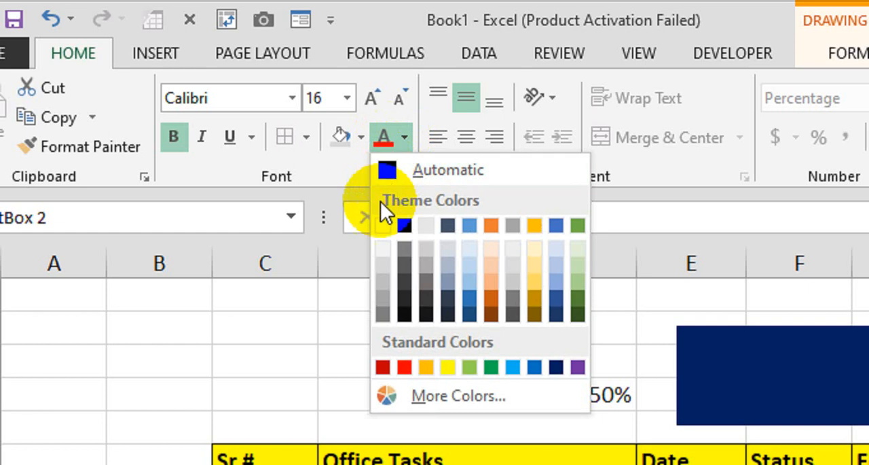
pyautogui.click(386, 228)
# Step: Place the text box over the dark blue part of the progress bar and set it to No Outline and No Fill
pyautogui.moveTo(756, 361); pyautogui.dragTo(530, 165)
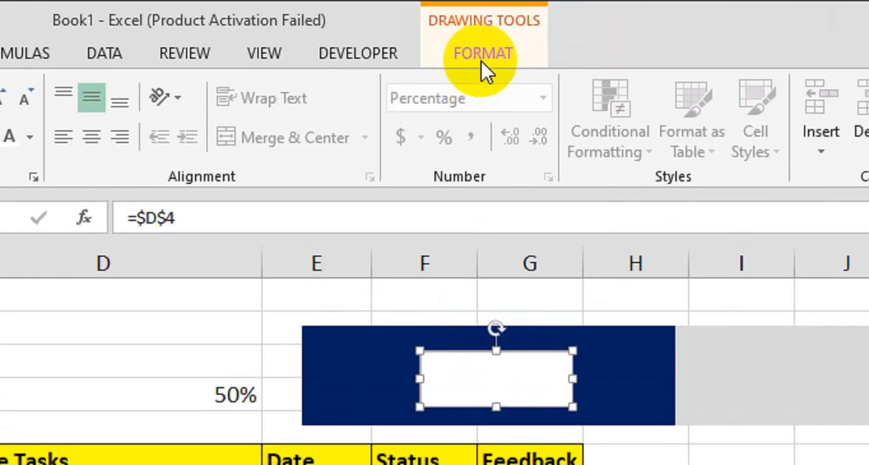
pyautogui.click(481, 60)
pyautogui.click(232, 120)
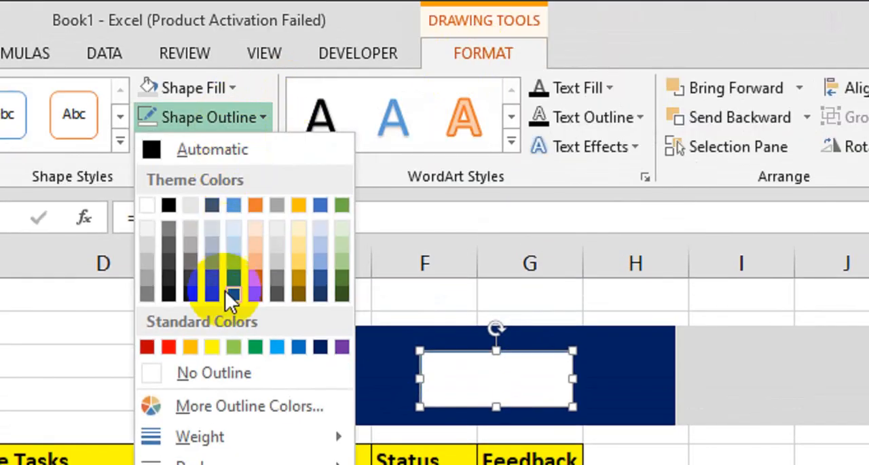
pyautogui.click(219, 370)
pyautogui.click(218, 87)
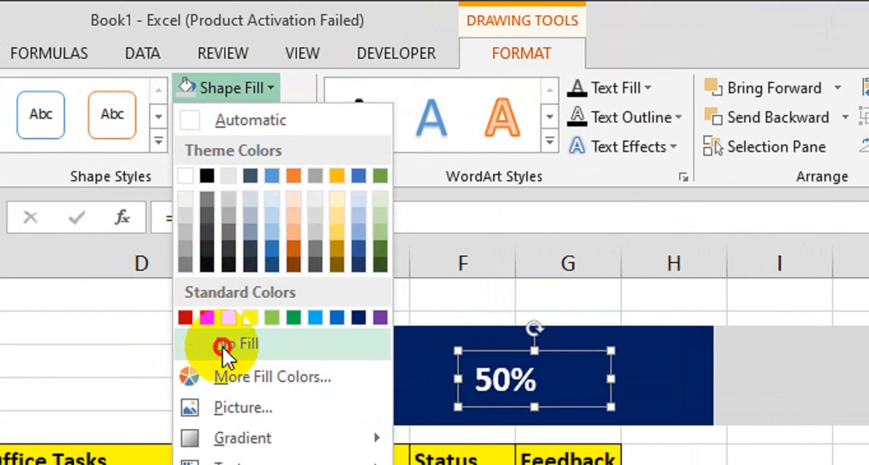
pyautogui.click(223, 344)
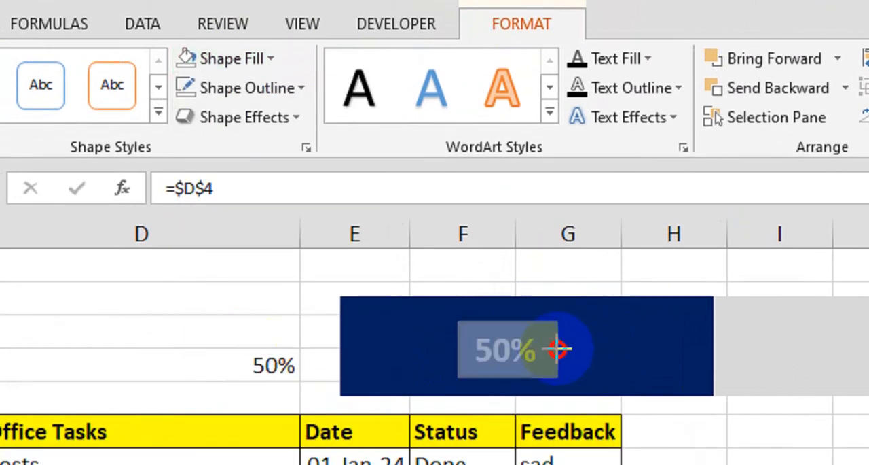
pyautogui.moveTo(557, 348); pyautogui.dragTo(559, 349)
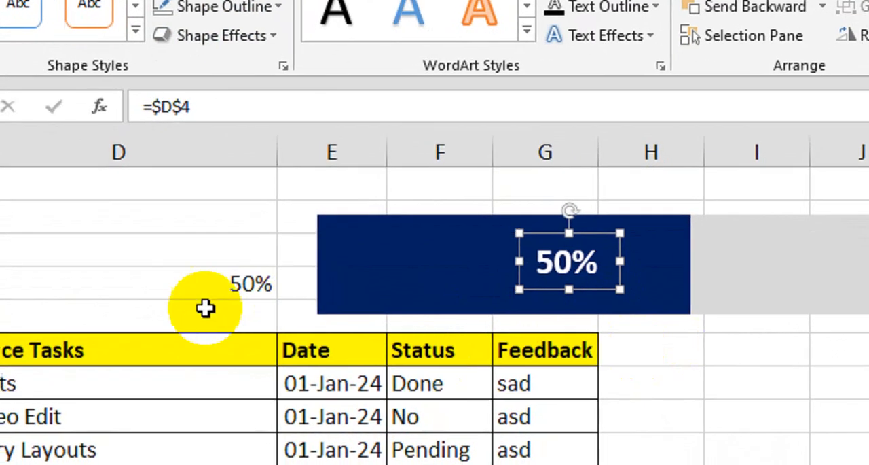
# Step: Hide the percentage in cell D4 by setting its font colour to white
pyautogui.click(176, 346)
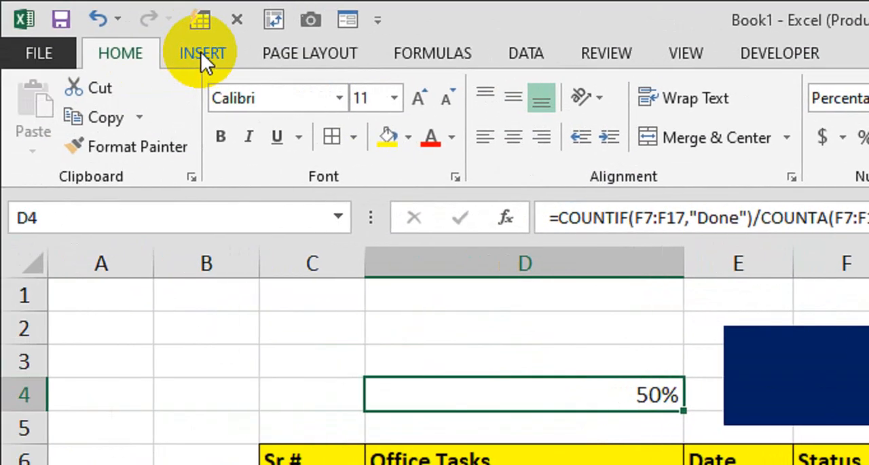
pyautogui.click(453, 137)
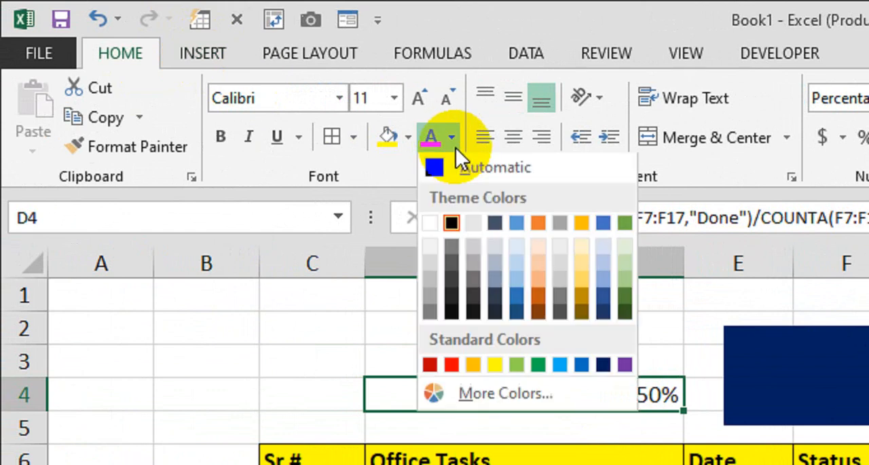
pyautogui.click(449, 225)
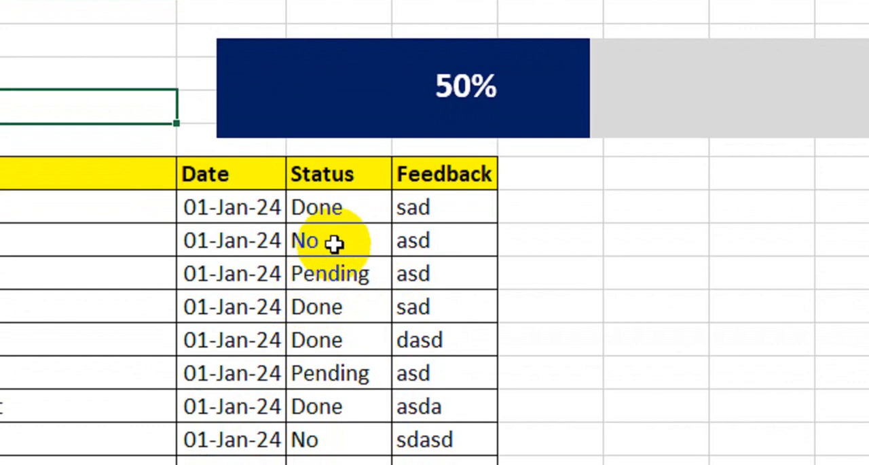
# Step: Change the status of the Video Edit task to Done
pyautogui.click(335, 243)
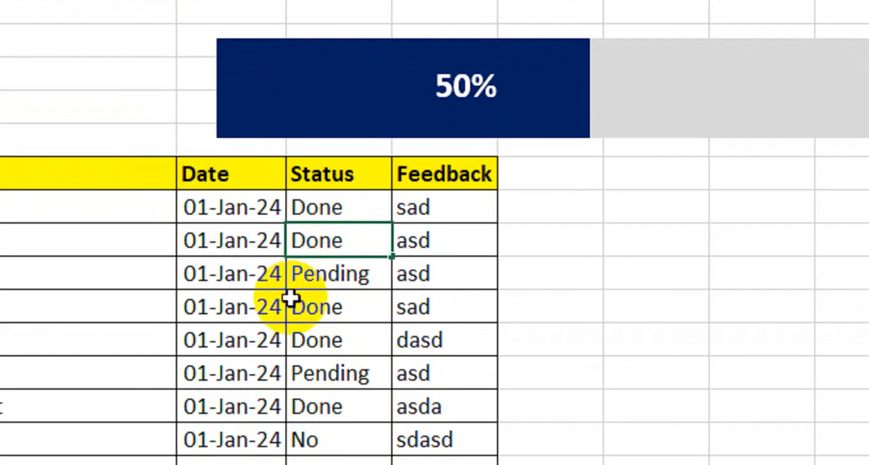
pyautogui.press('Return')
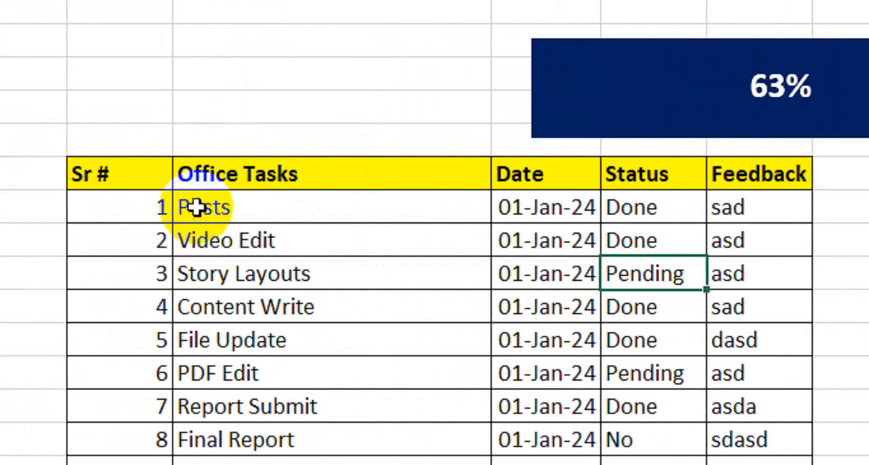
pyautogui.moveTo(185, 192); pyautogui.dragTo(658, 377)
pyautogui.click(550, 259)
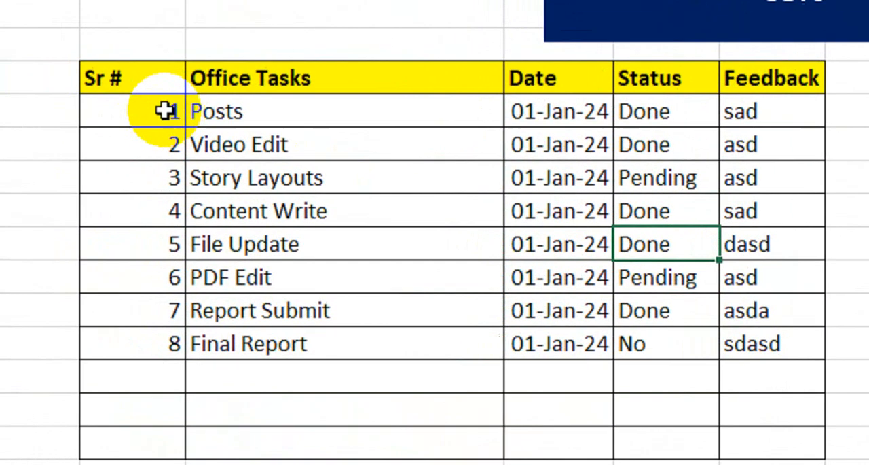
# Step: Start a new conditional formatting rule for C7:G17 that uses a formula to determine which cells to format
pyautogui.moveTo(72, 99); pyautogui.dragTo(666, 443)
pyautogui.moveTo(662, 410); pyautogui.dragTo(663, 411)
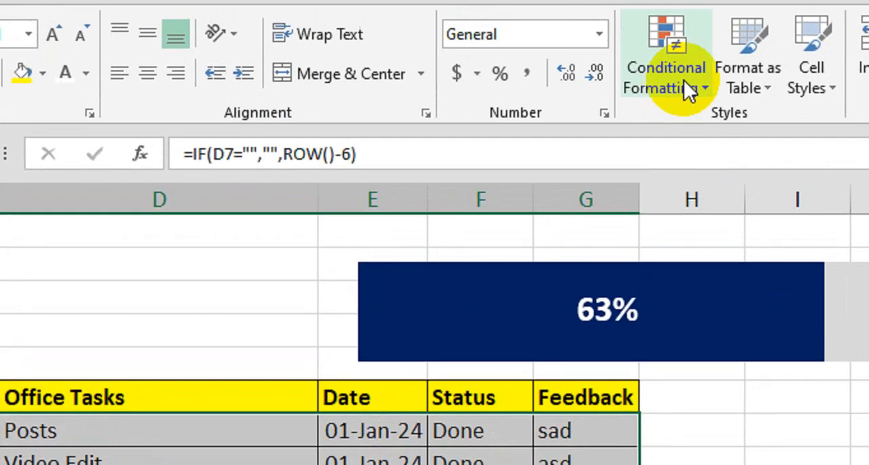
pyautogui.click(684, 81)
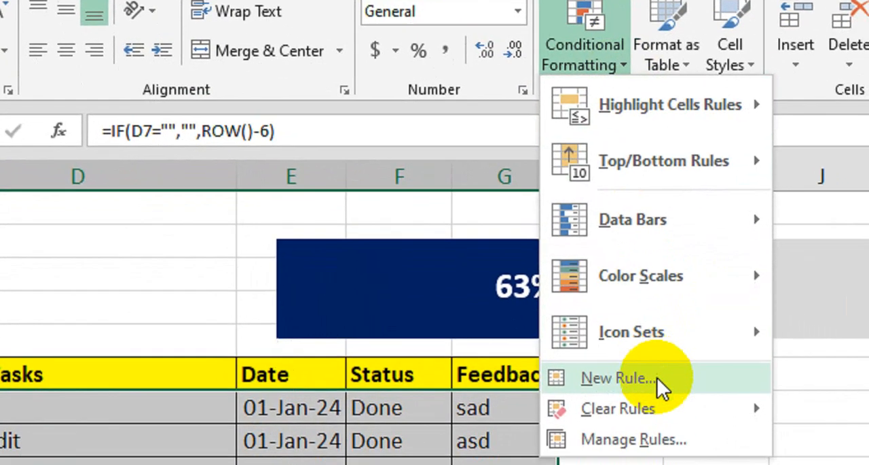
pyautogui.click(737, 401)
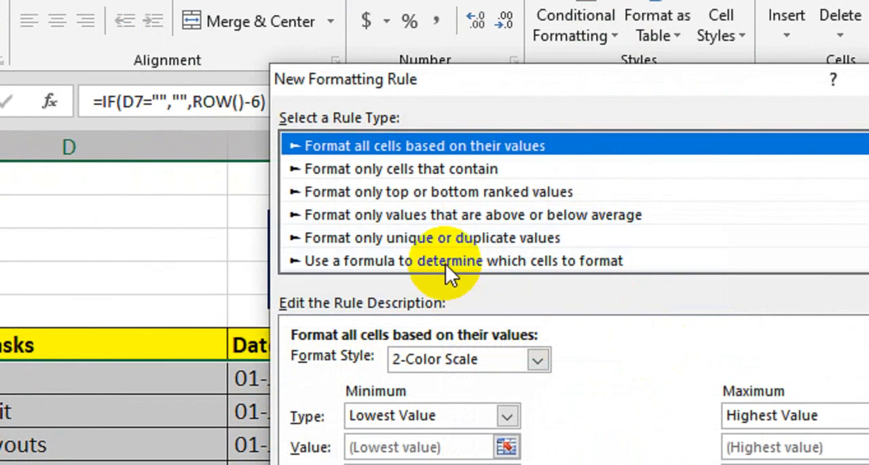
pyautogui.click(446, 261)
pyautogui.moveTo(514, 109); pyautogui.dragTo(588, 101)
pyautogui.click(476, 353)
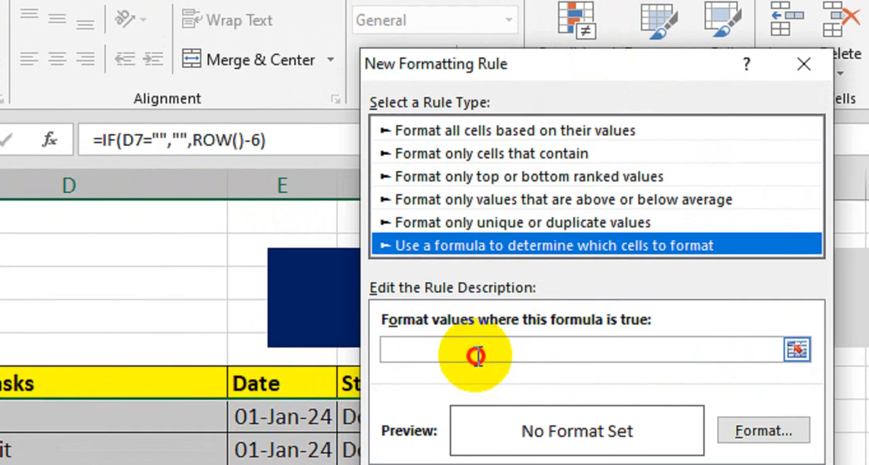
# Step: Enter the rule formula =$F7="Pending", with only the Status column locked
pyautogui.write('=')
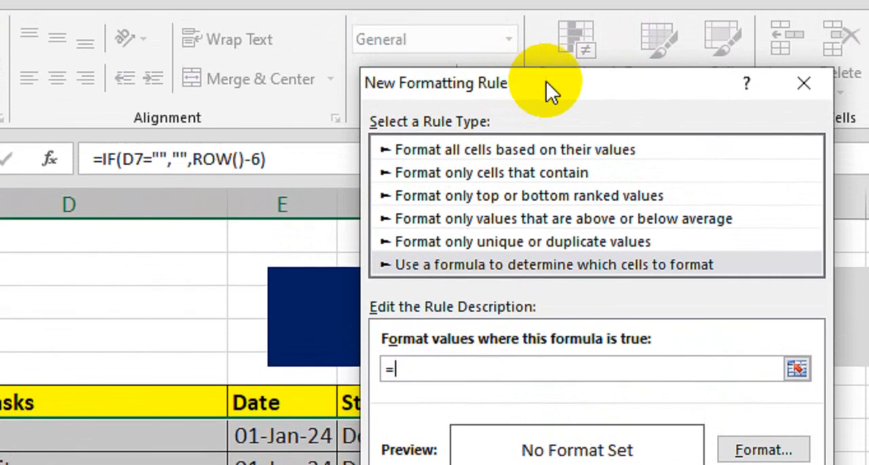
pyautogui.moveTo(545, 44); pyautogui.dragTo(681, 37)
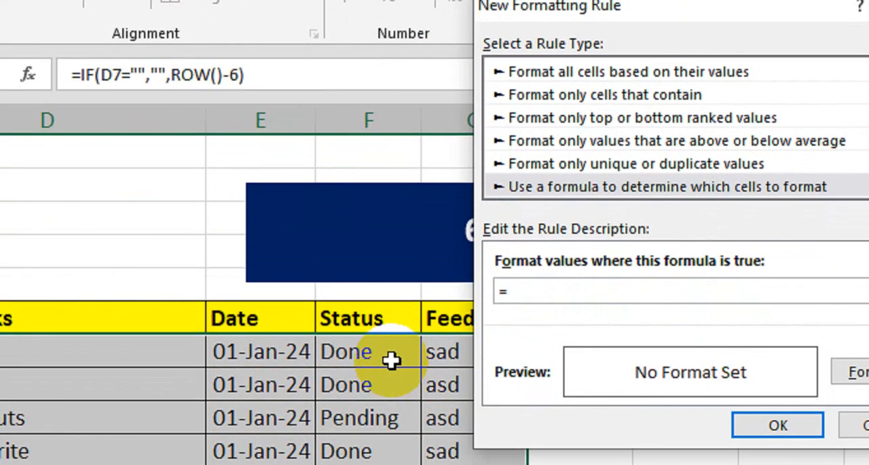
pyautogui.click(392, 360)
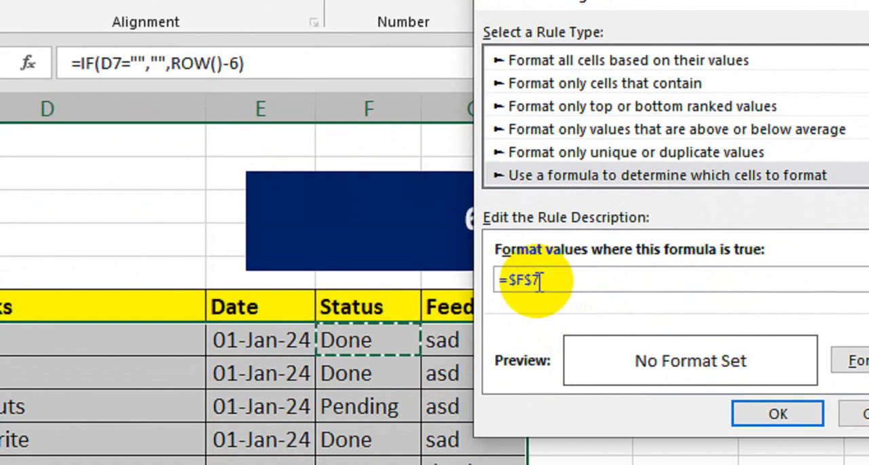
pyautogui.click(533, 279)
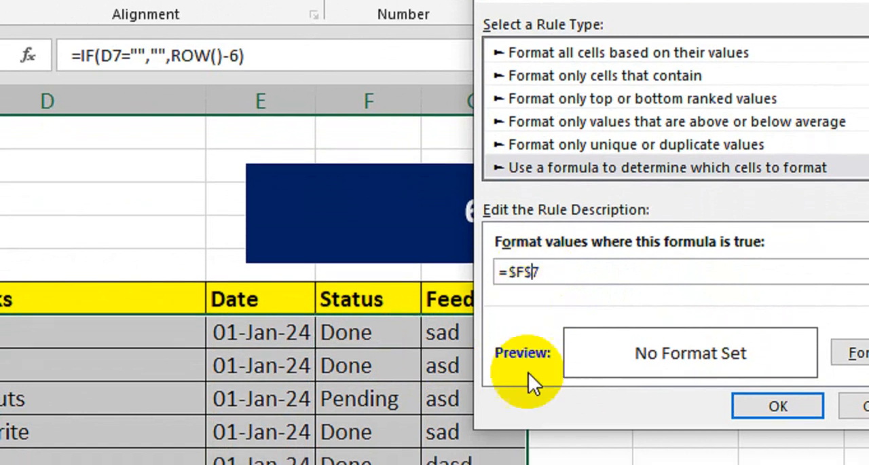
pyautogui.press('BackSpace')
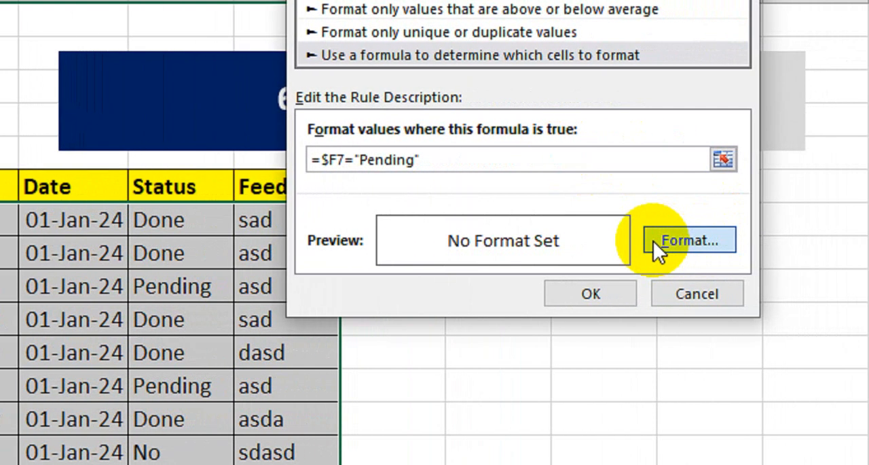
# Step: Give the Pending rule a red fill with a white font colour and apply it to the task rows
pyautogui.click(653, 241)
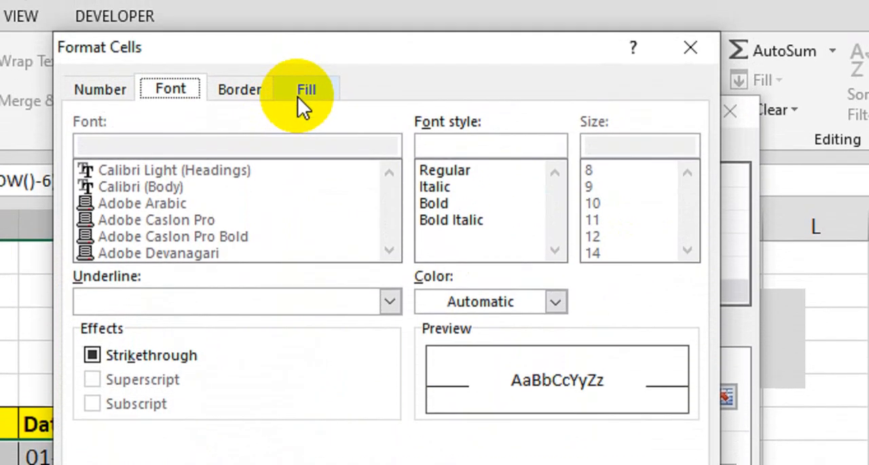
pyautogui.click(304, 113)
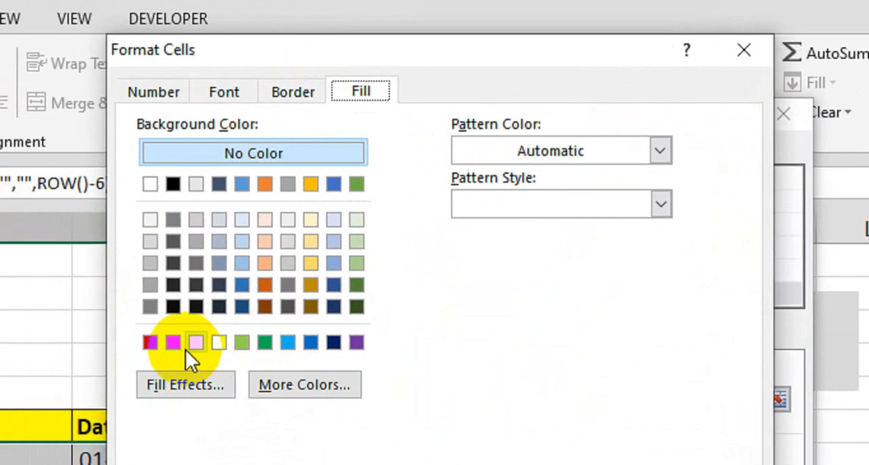
pyautogui.click(135, 348)
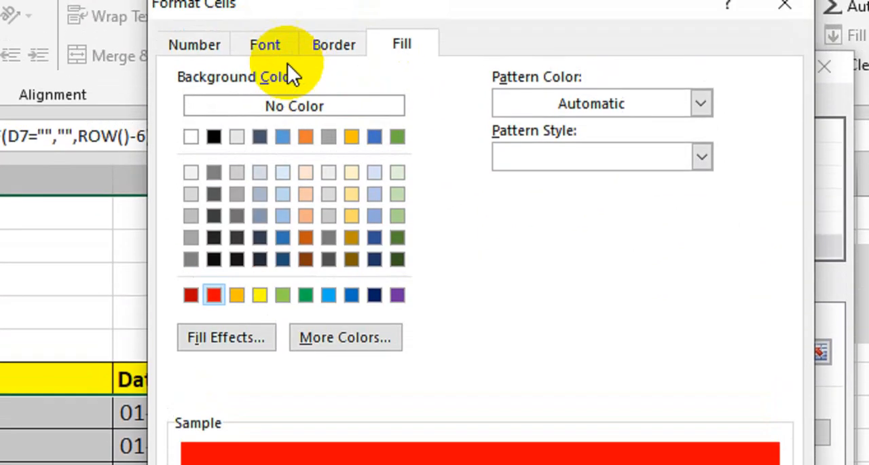
pyautogui.click(265, 72)
pyautogui.click(569, 294)
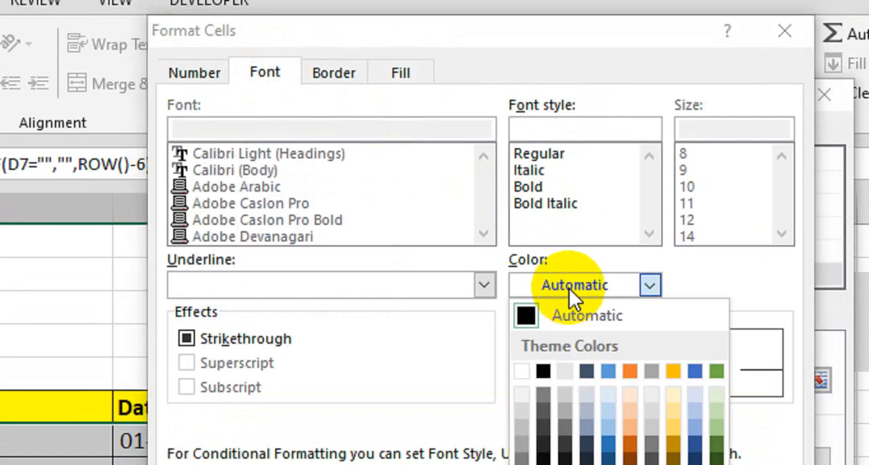
pyautogui.click(529, 365)
pyautogui.click(615, 429)
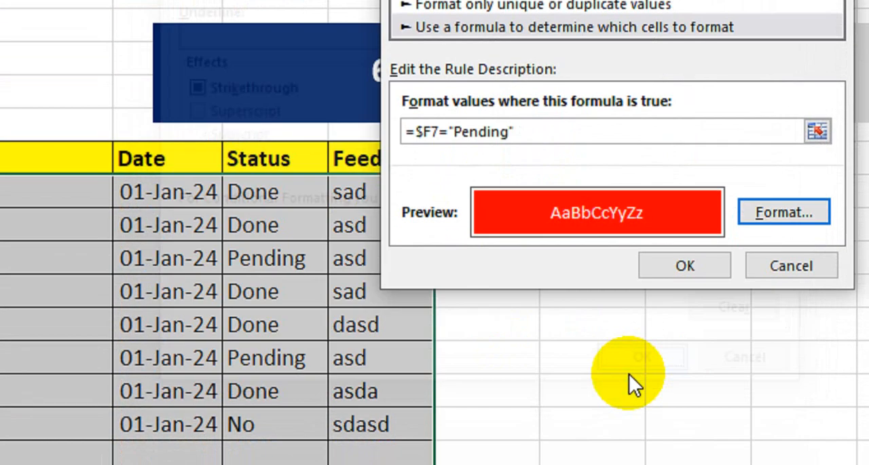
pyautogui.click(666, 252)
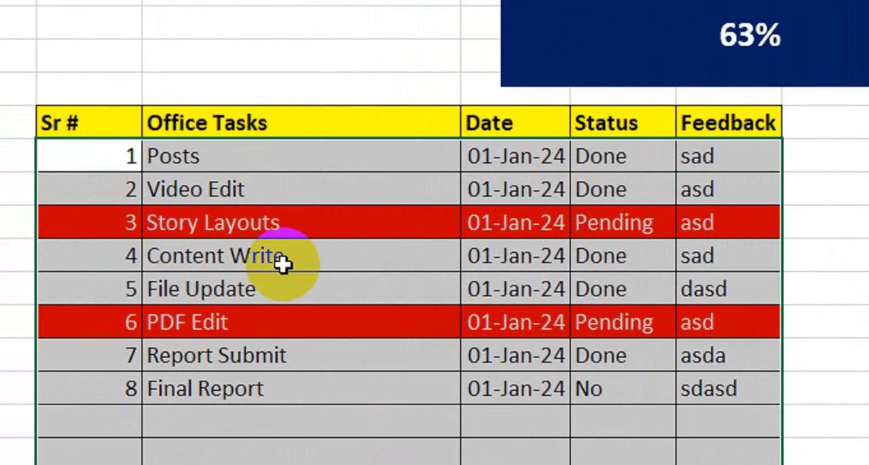
pyautogui.click(363, 266)
pyautogui.click(611, 166)
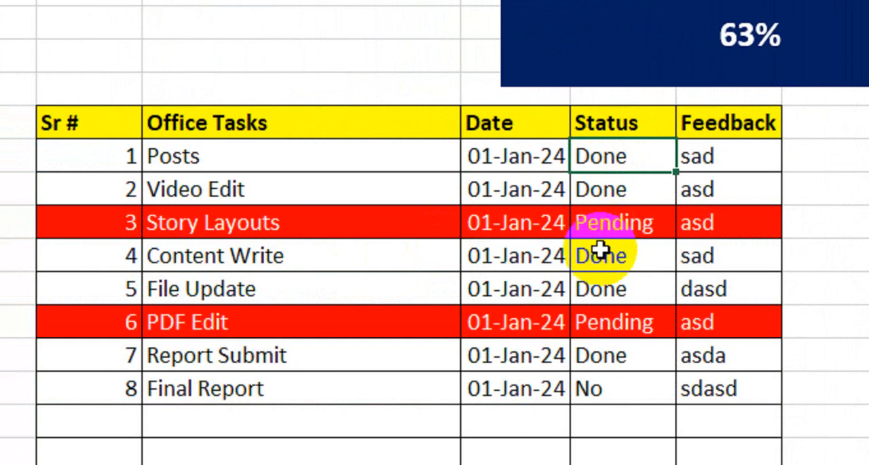
pyautogui.click(614, 388)
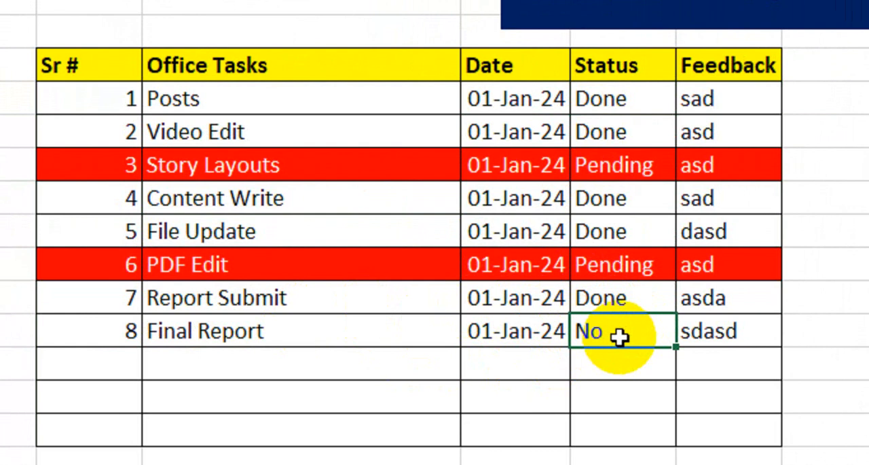
pyautogui.click(617, 100)
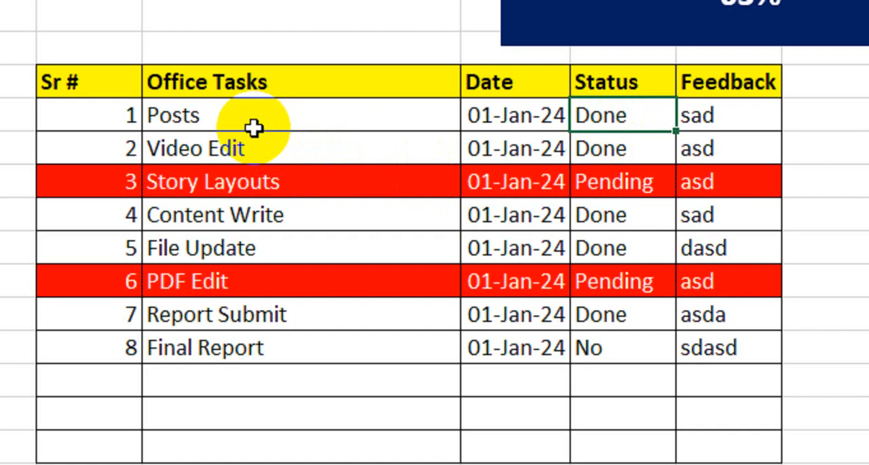
# Step: Start a new conditional formatting rule for the Office Tasks cells D7:D17 that uses a formula to determine which cells to format
pyautogui.moveTo(269, 121); pyautogui.dragTo(266, 445)
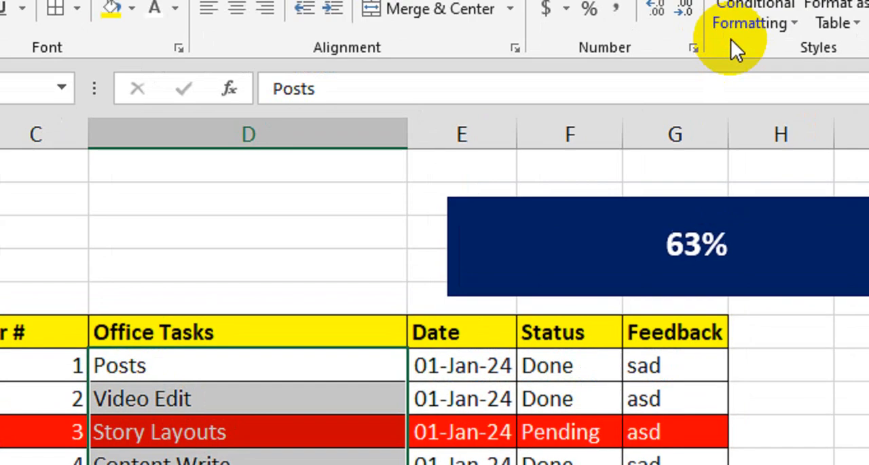
pyautogui.click(732, 38)
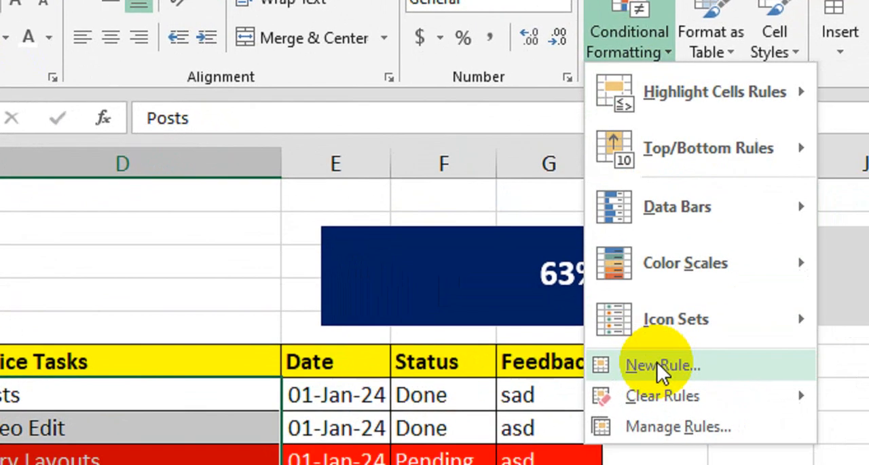
pyautogui.click(683, 397)
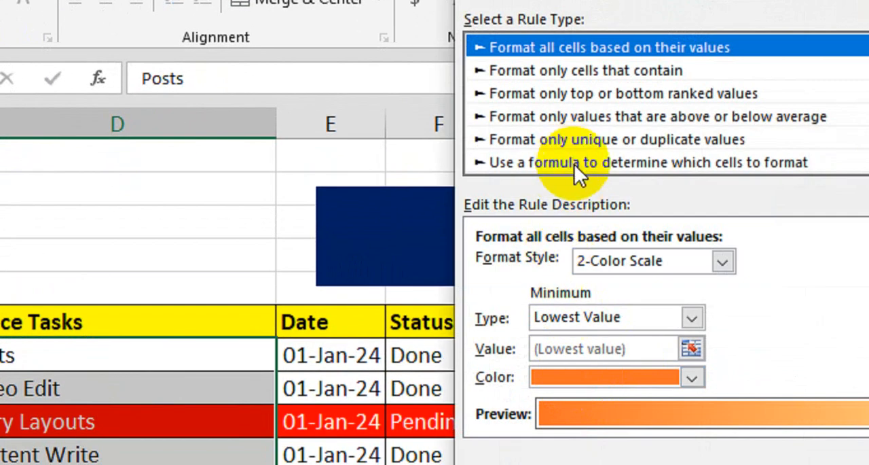
pyautogui.click(574, 163)
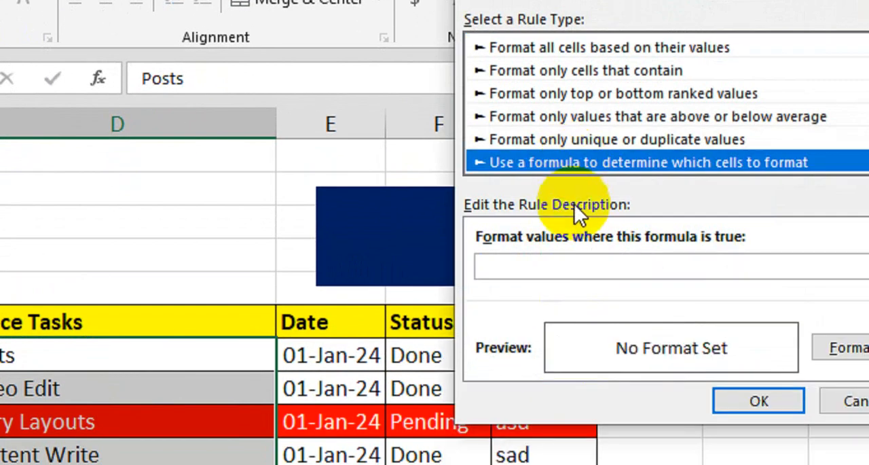
# Step: Enter the rule formula =$D7="Done", with only the column locked
pyautogui.click(557, 266)
pyautogui.write('=')
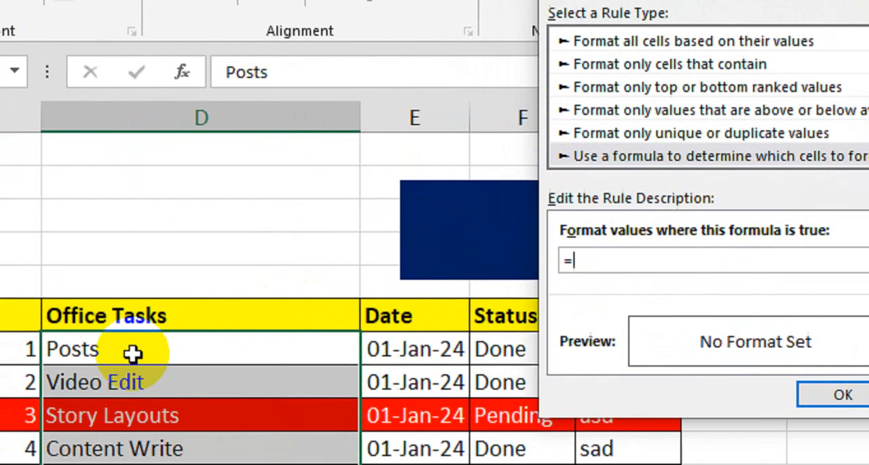
pyautogui.click(49, 359)
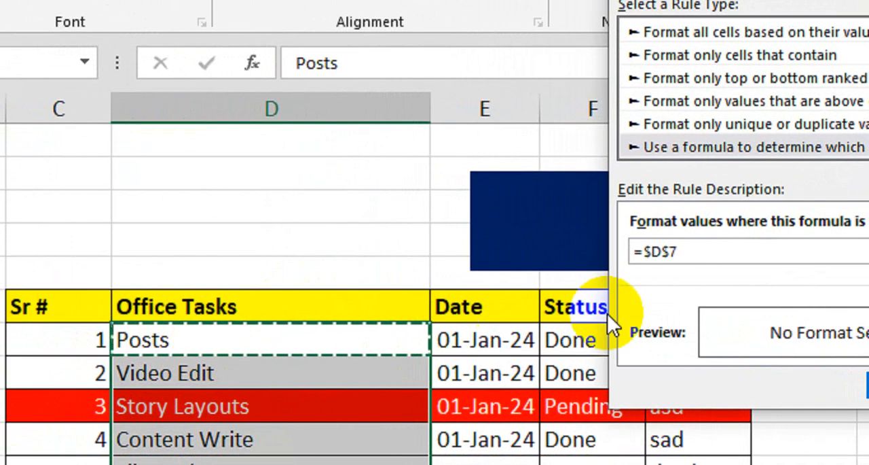
pyautogui.click(662, 256)
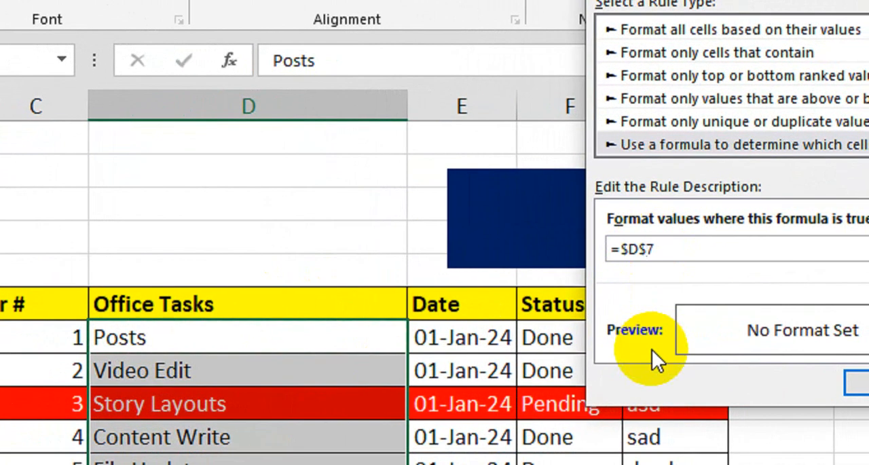
pyautogui.press('BackSpace')
pyautogui.click(695, 256)
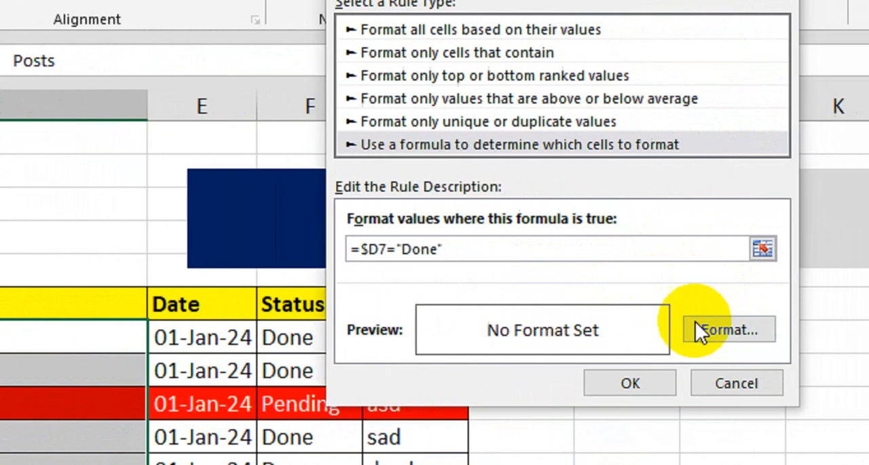
# Step: Give the Done rule a strikethrough font effect and apply it to the Office Tasks cells
pyautogui.click(716, 329)
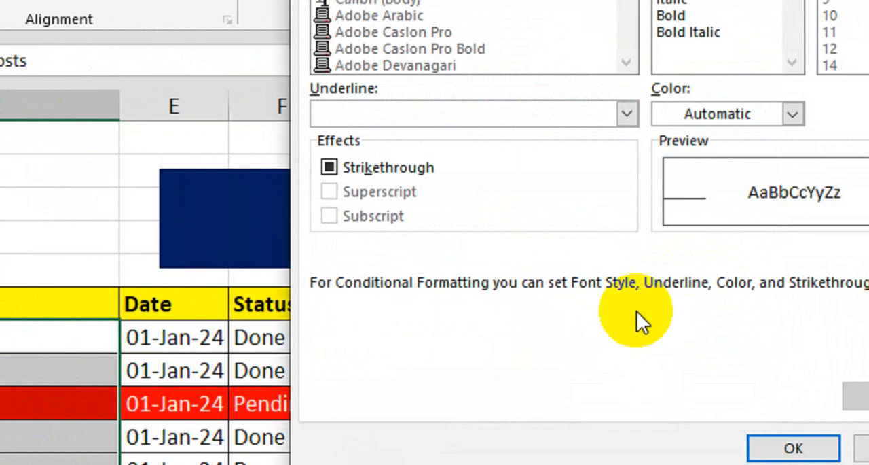
pyautogui.click(334, 169)
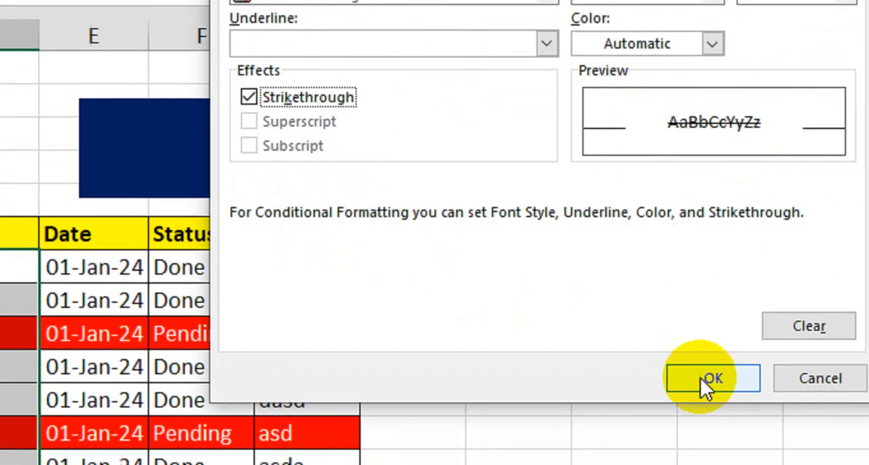
pyautogui.click(794, 447)
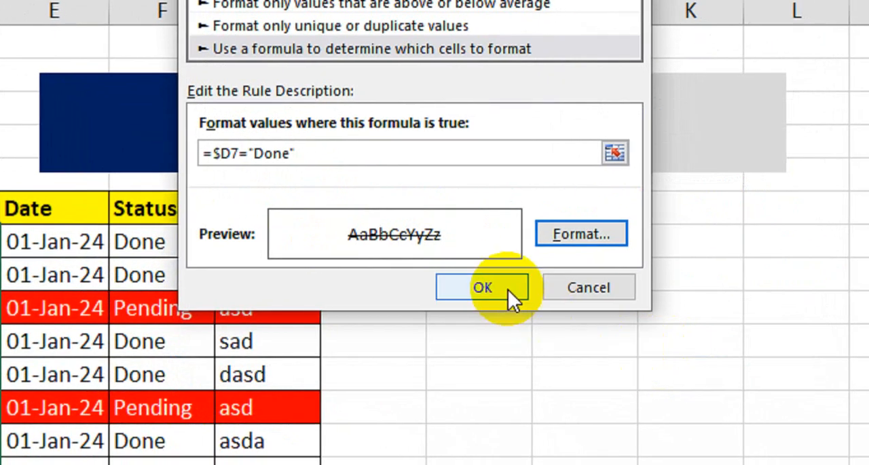
pyautogui.click(508, 289)
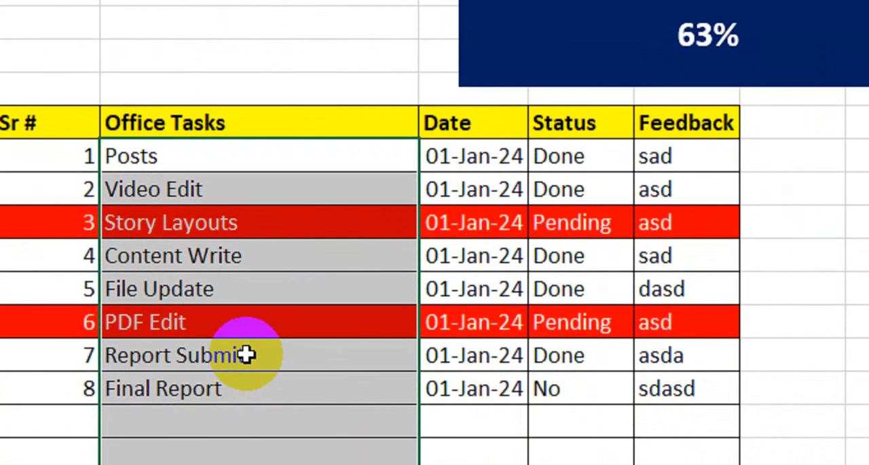
# Step: Check which conditional formatting rules apply to the Status cells of the task table
pyautogui.click(258, 313)
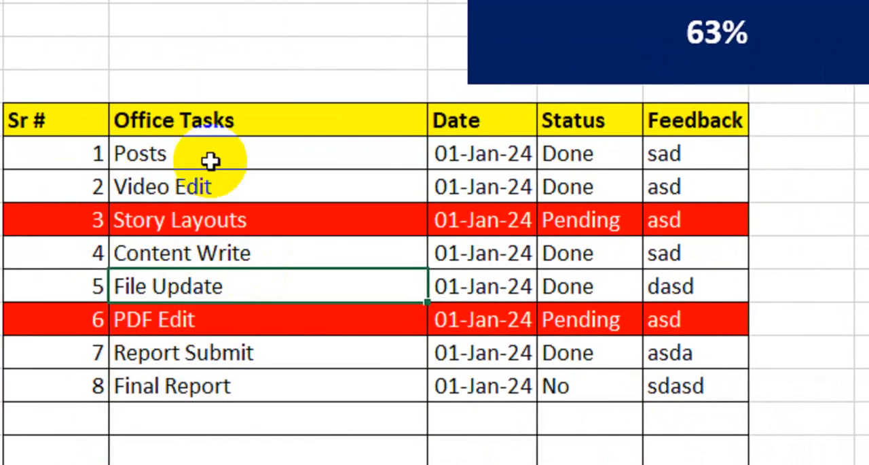
pyautogui.click(201, 189)
pyautogui.moveTo(216, 157); pyautogui.dragTo(225, 464)
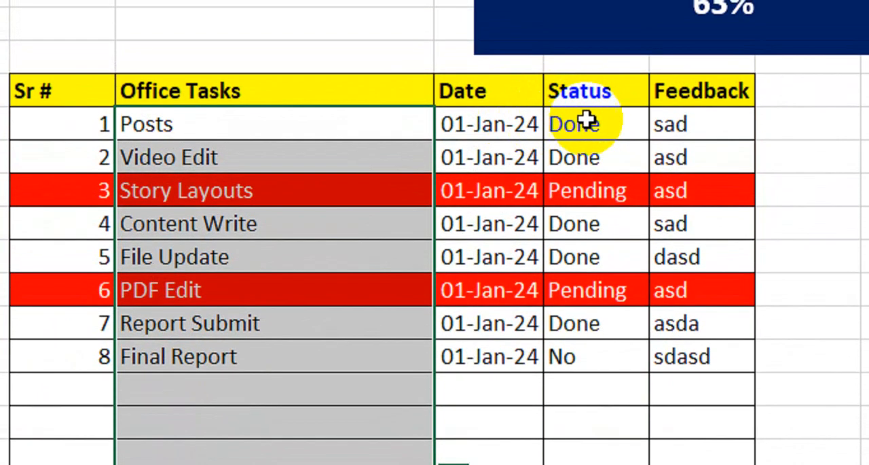
pyautogui.moveTo(587, 120); pyautogui.dragTo(596, 453)
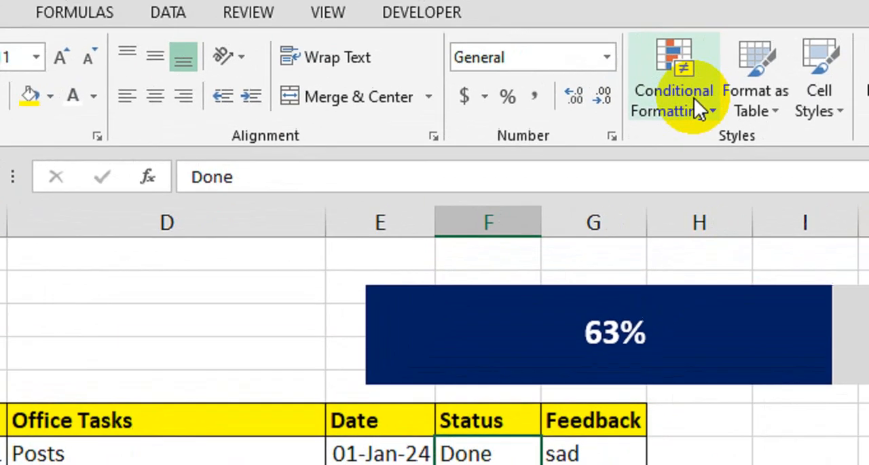
pyautogui.click(662, 121)
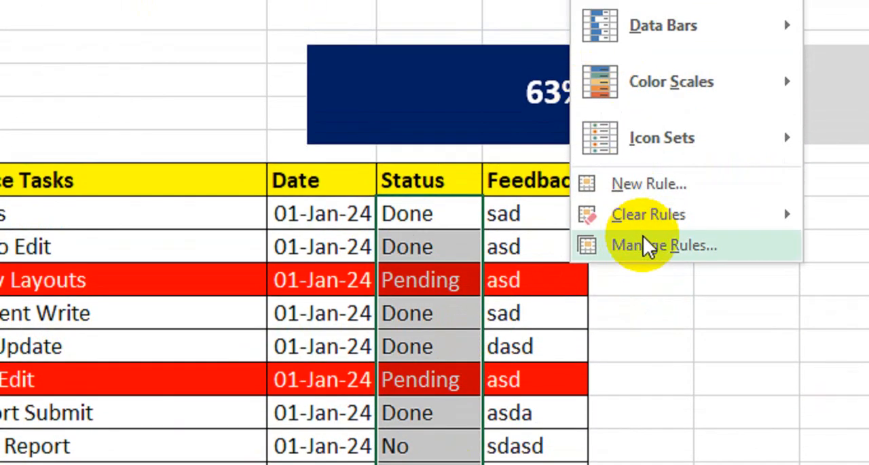
pyautogui.click(642, 197)
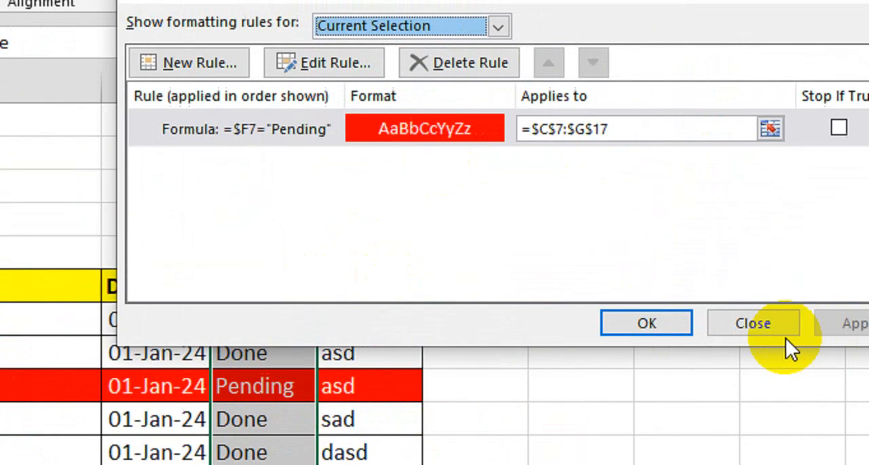
pyautogui.click(774, 327)
# Step: Open the strikethrough rule of the Office Tasks cells for editing from the conditional formatting rules list
pyautogui.moveTo(129, 299); pyautogui.dragTo(215, 366)
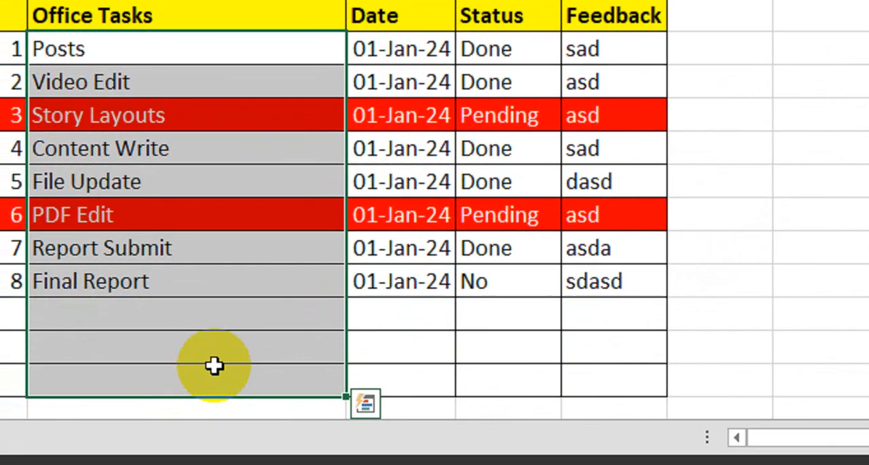
pyautogui.click(674, 79)
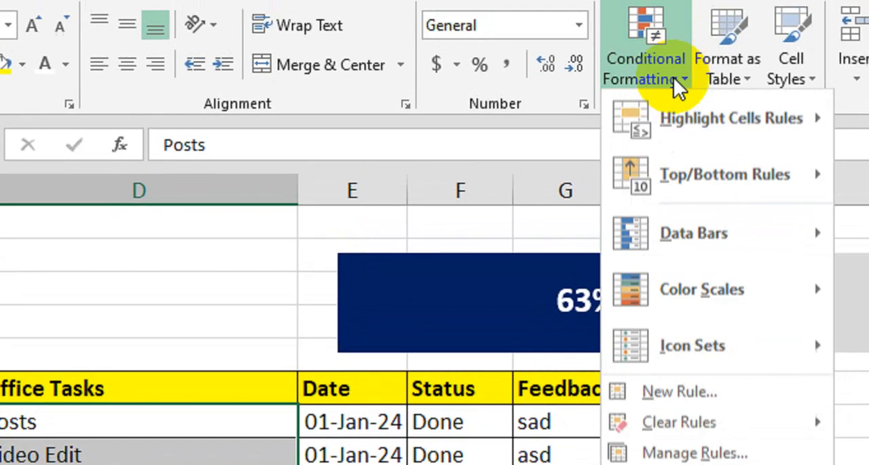
pyautogui.click(666, 423)
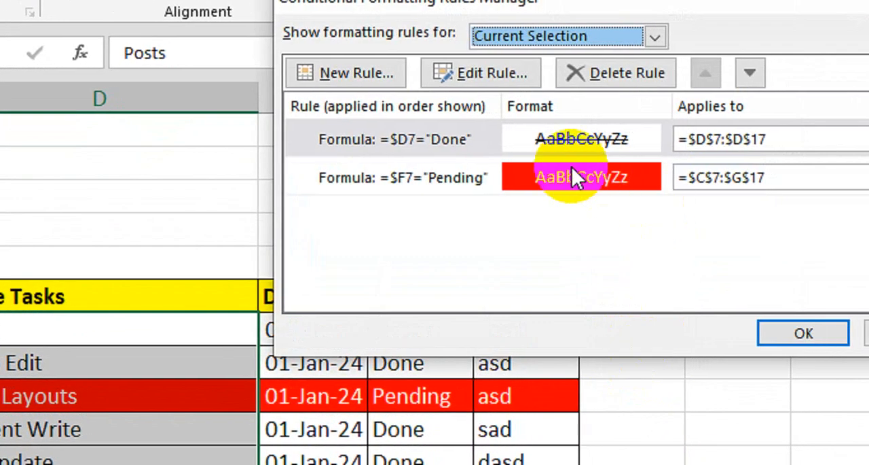
pyautogui.doubleClick(479, 137)
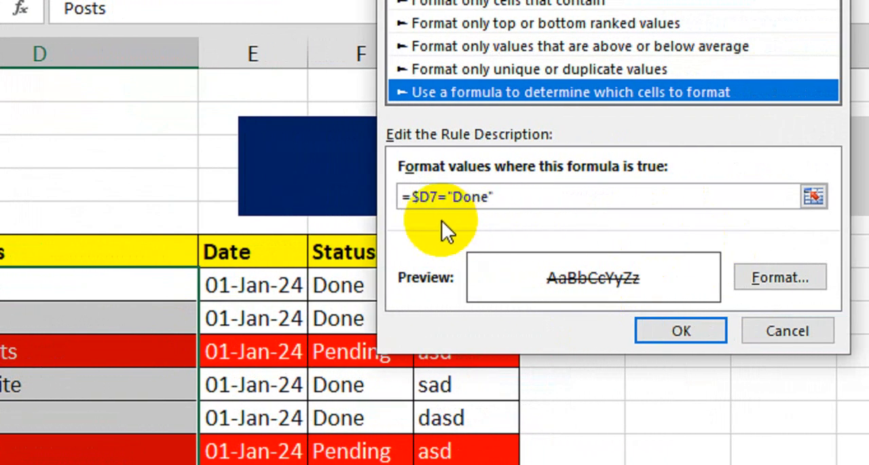
# Step: Replace the D7 reference in the strikethrough rule's formula with Status cell $F$7
pyautogui.click(446, 198)
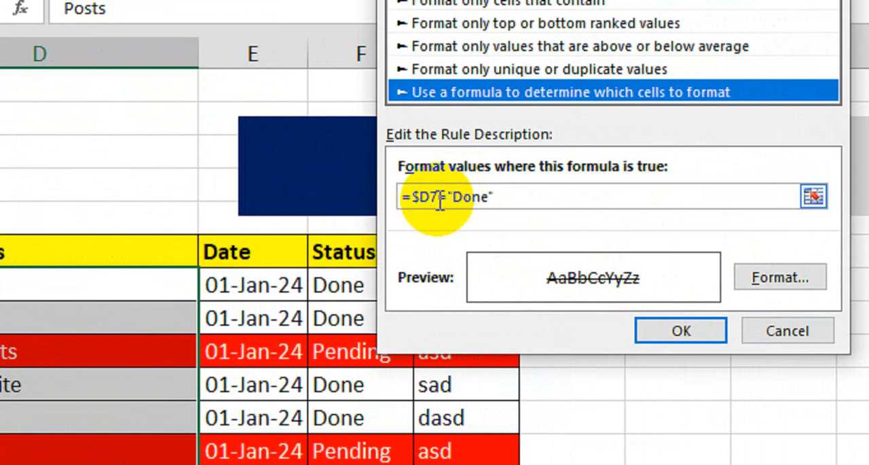
pyautogui.write('+')
pyautogui.click(340, 285)
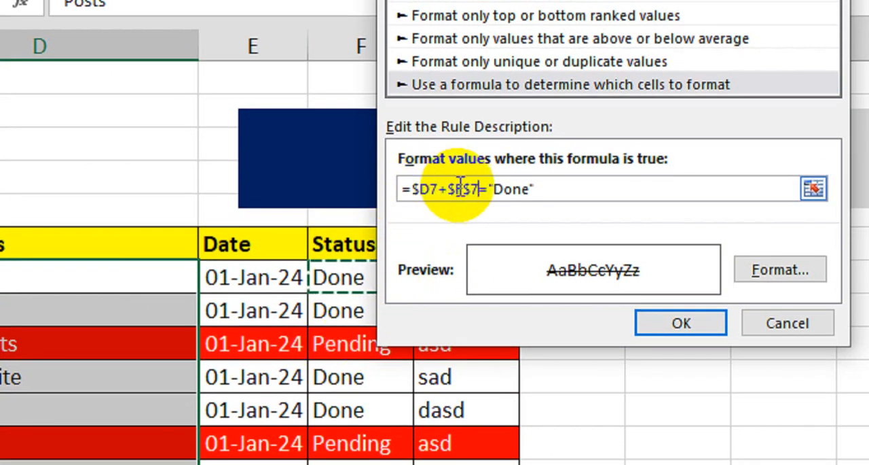
pyautogui.click(448, 189)
pyautogui.press('BackSpace')
pyautogui.press('BackSpace')
pyautogui.press('BackSpace')
pyautogui.press('BackSpace')
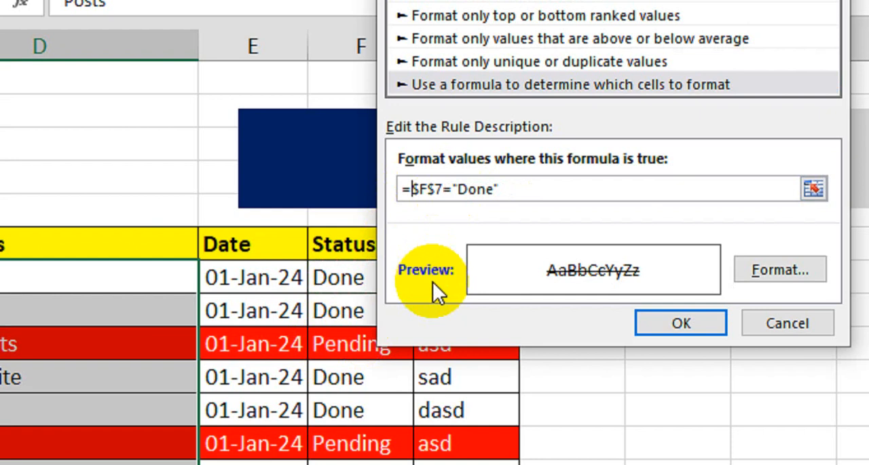
# Step: Unlock the row reference so the rule formula is =$F7="Done", and apply the edited rule to the Office Tasks cells
pyautogui.click(431, 189)
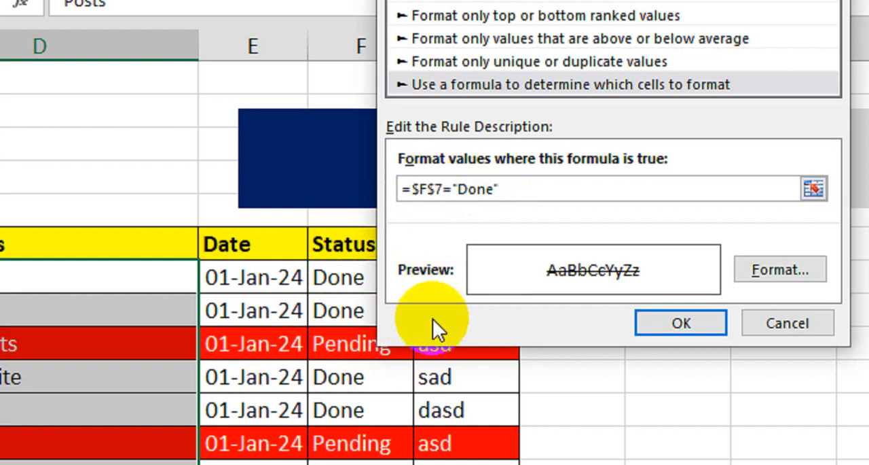
pyautogui.press('BackSpace')
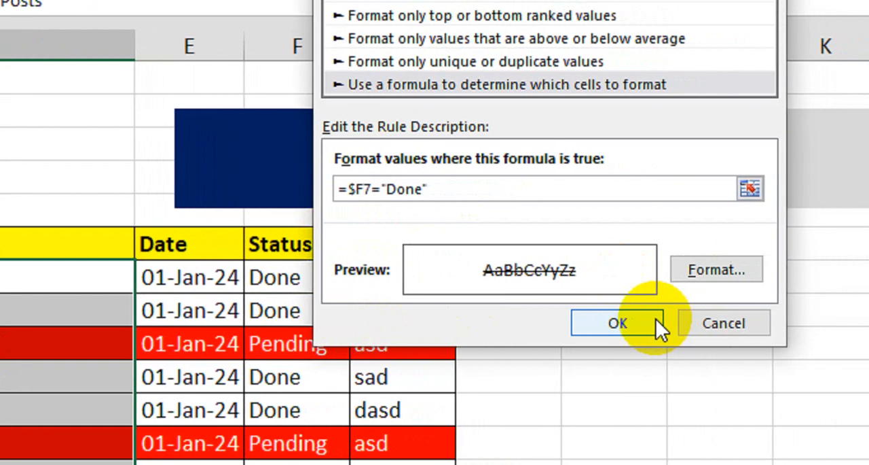
pyautogui.click(648, 324)
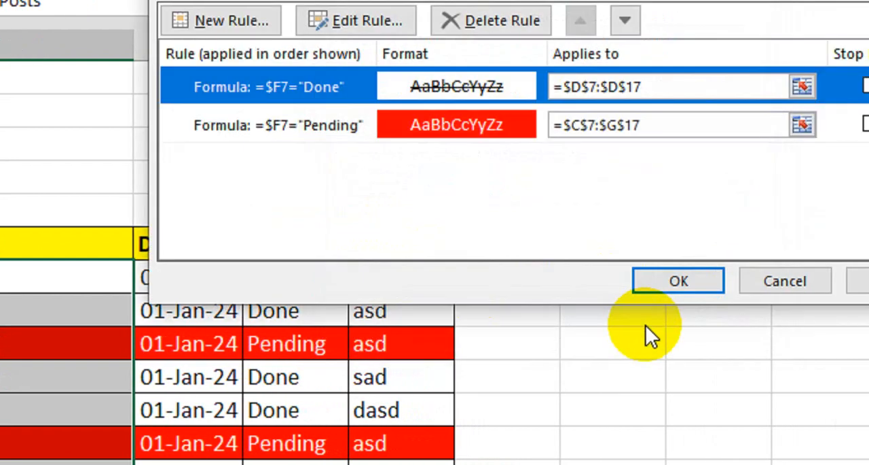
pyautogui.click(828, 281)
pyautogui.click(628, 284)
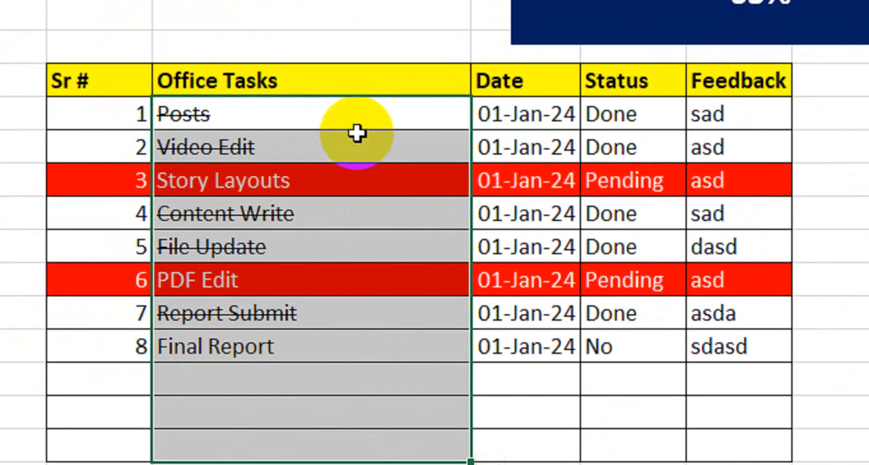
pyautogui.moveTo(272, 116); pyautogui.dragTo(251, 419)
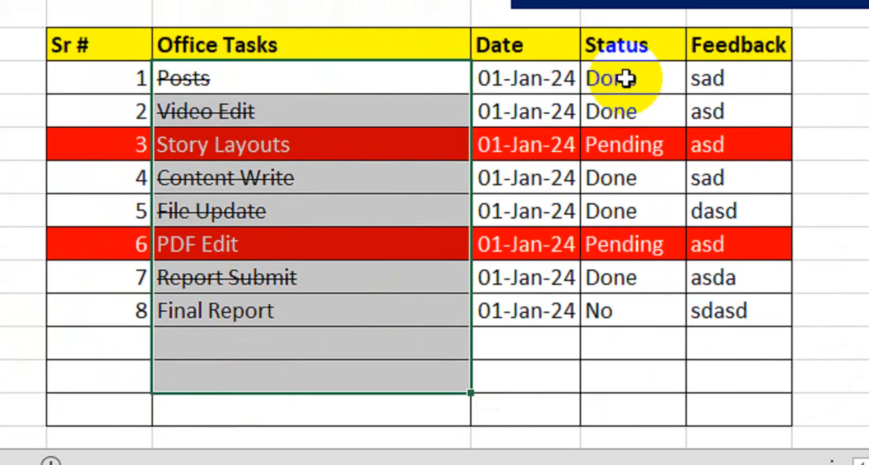
pyautogui.moveTo(625, 82); pyautogui.dragTo(607, 315)
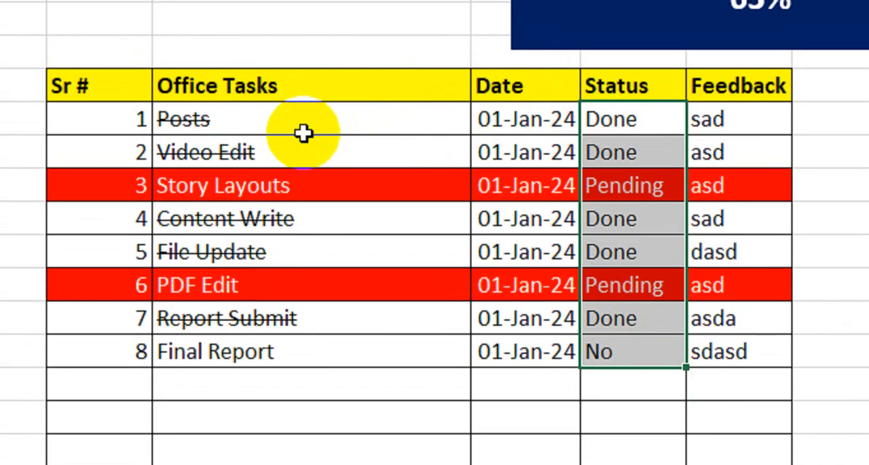
pyautogui.click(307, 95)
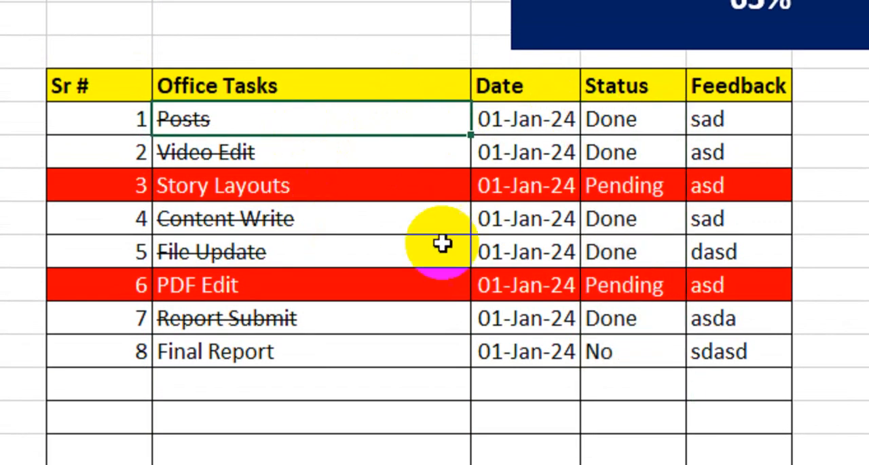
# Step: Change the status of the PDF Edit task to Done
pyautogui.click(614, 296)
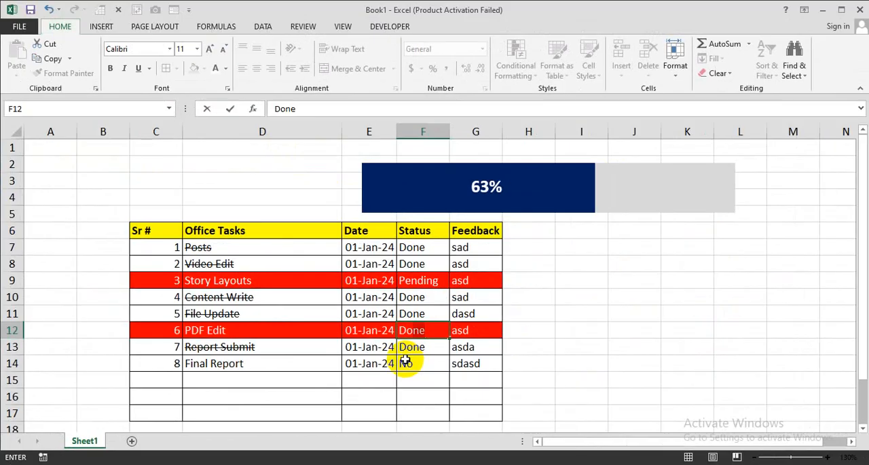
pyautogui.press('Return')
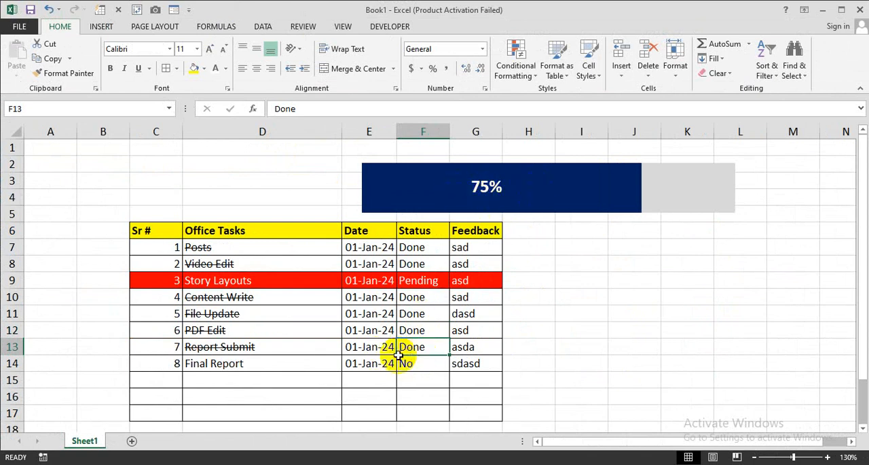
pyautogui.click(261, 346)
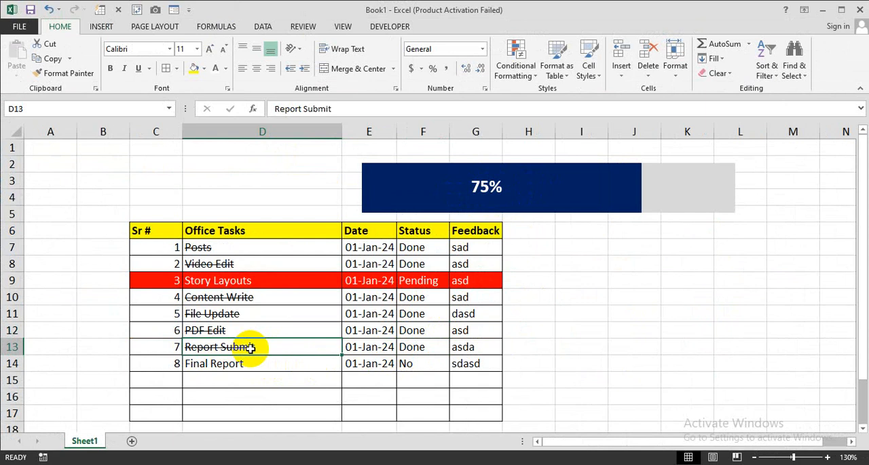